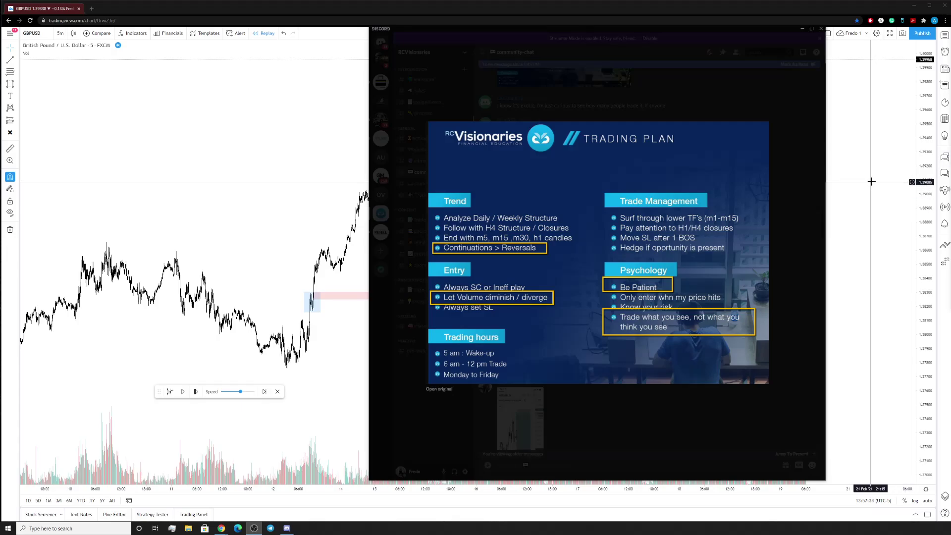
Close the Discord trading plan image and return to the GBPUSD chart.
key("alt+Tab")
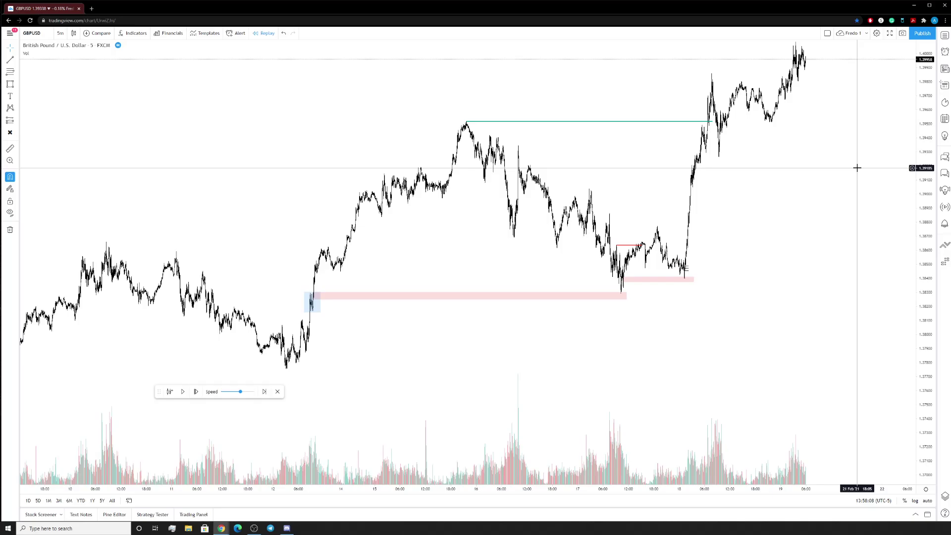
Pan the GBPUSD 5-minute chart left and zoom out to show early February onward.
left_click_drag(715, 314, 683, 312)
scroll(614, 329, "down", 3)
scroll(619, 312, "down", 3)
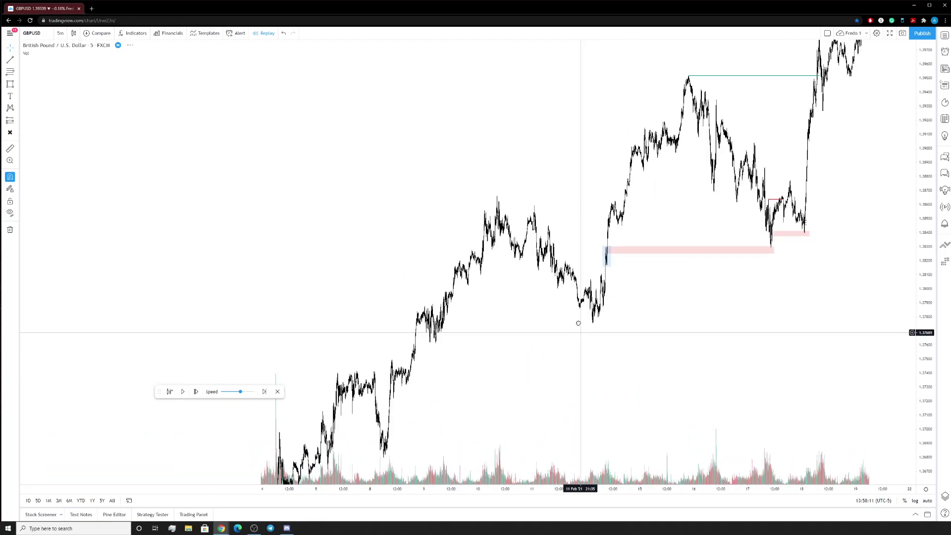
Pick the Brush tool and circle the first swing low and swing high in blue.
left_click(15, 86)
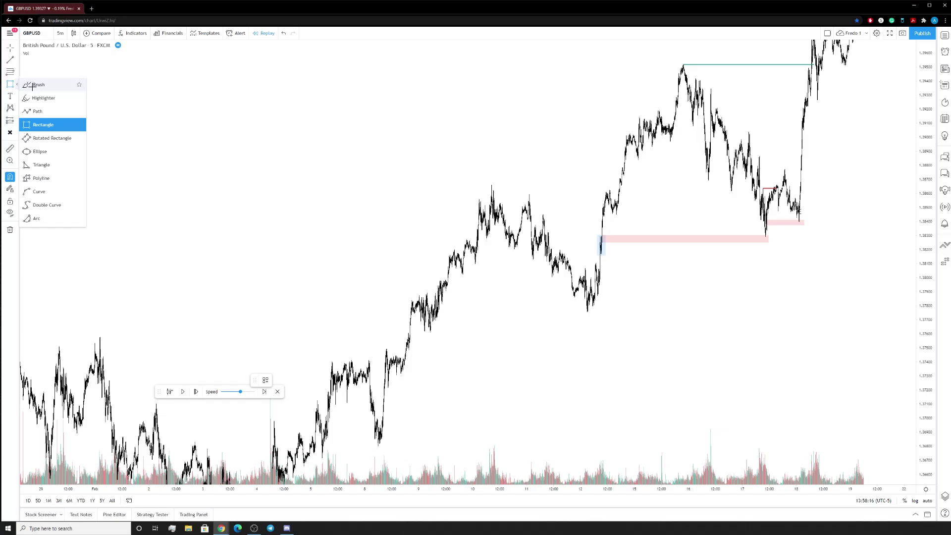
left_click(37, 89)
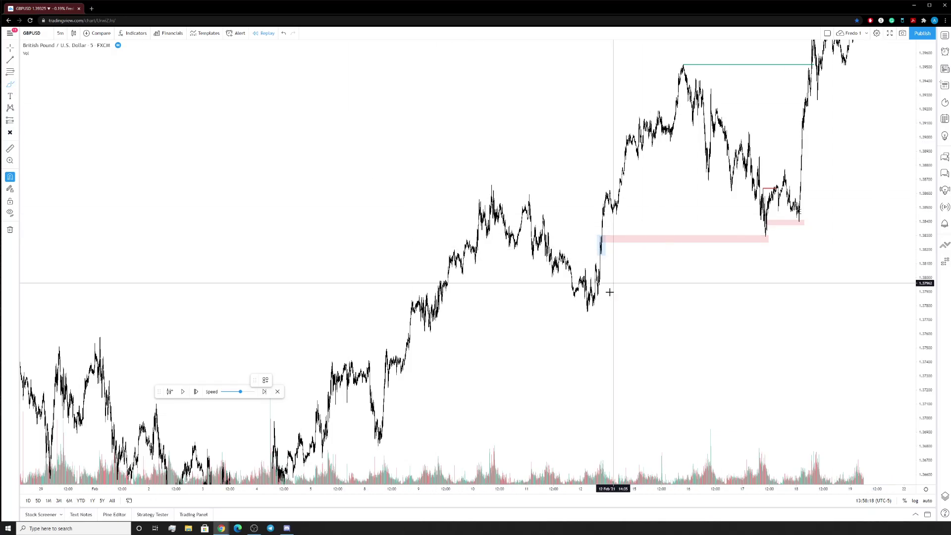
mouse_move(382, 432)
left_mouse_down()
mouse_move(367, 439)
mouse_move(384, 446)
mouse_move(386, 434)
left_mouse_up()
mouse_move(479, 202)
left_mouse_down()
mouse_move(475, 186)
mouse_move(496, 178)
left_mouse_up()
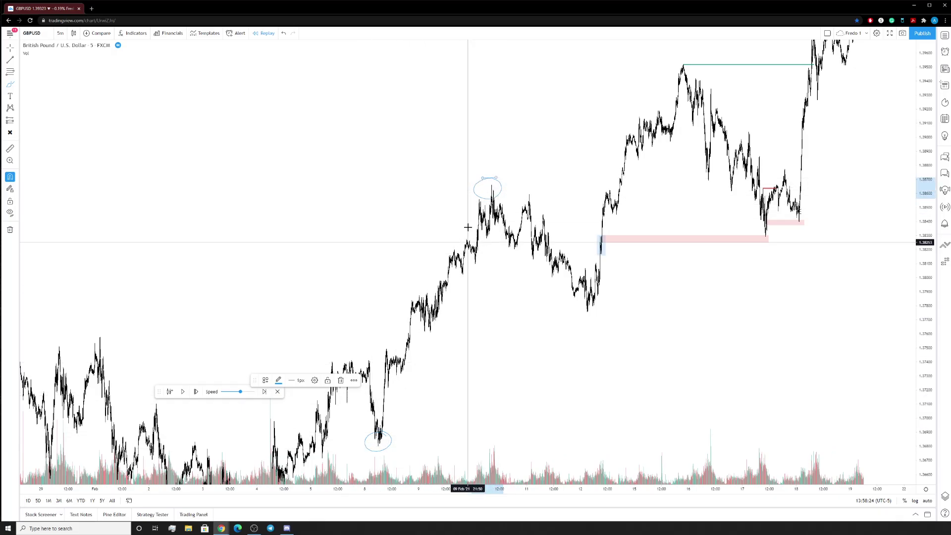
scroll(590, 316, "up", 2)
scroll(588, 315, "down", 4)
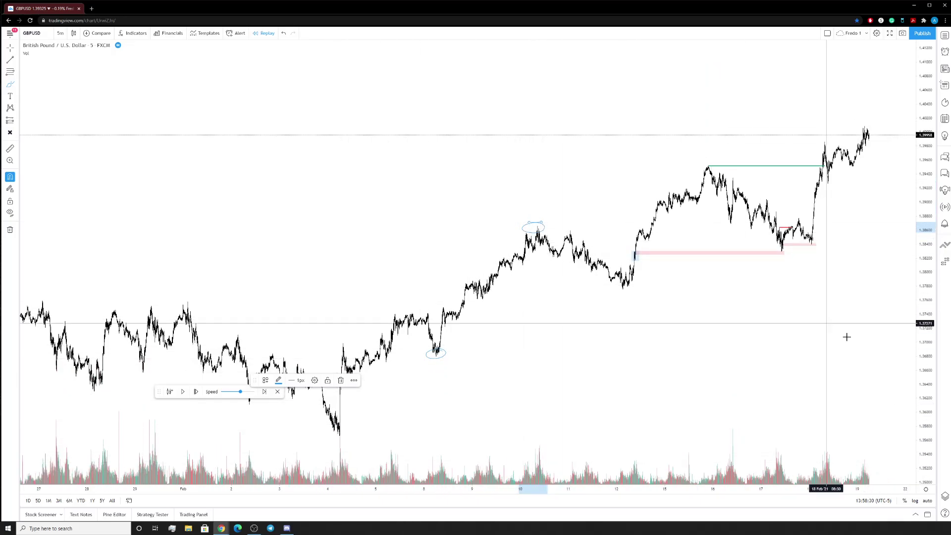
scroll(456, 286, "up", 2)
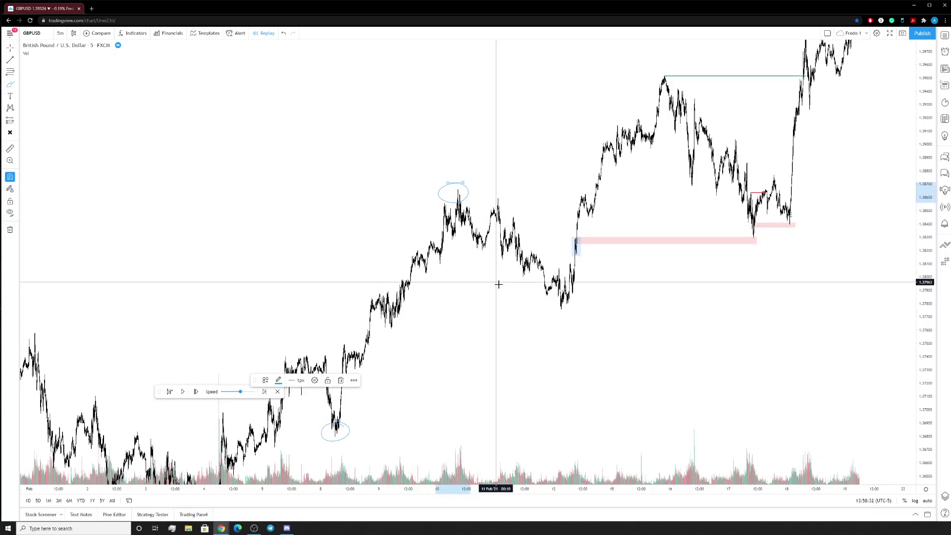
Circle the next swing low and the swing high where the green line starts.
left_click_drag(568, 300, 558, 302)
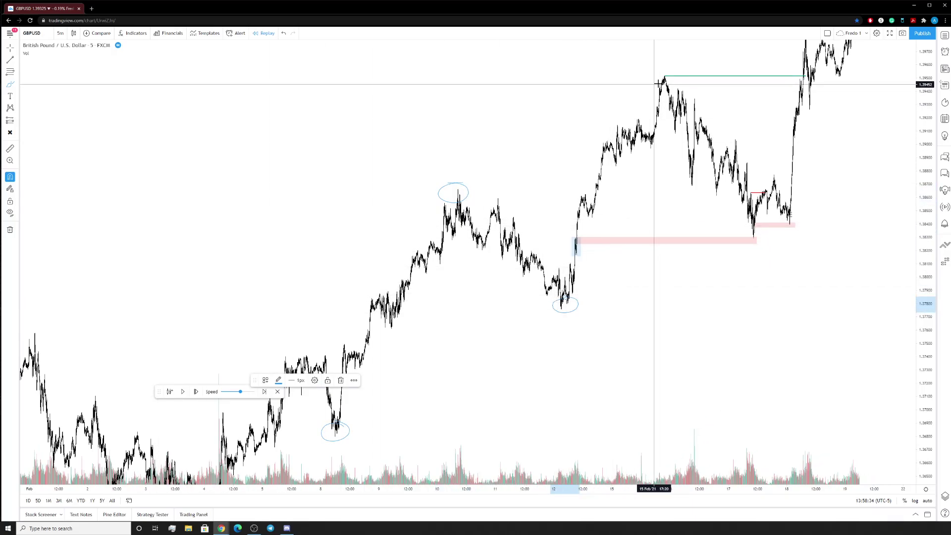
left_click_drag(675, 70, 653, 78)
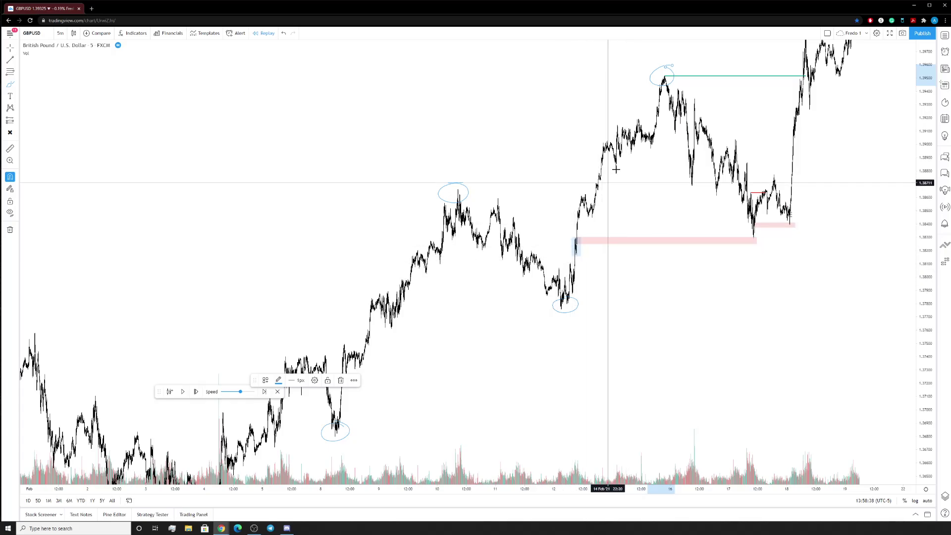
scroll(664, 74, "up", 5)
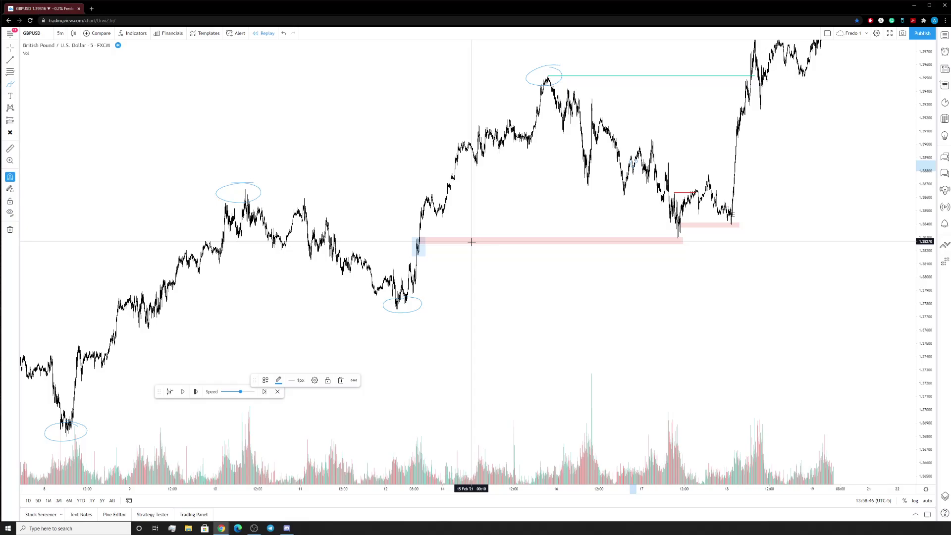
scroll(427, 214, "up", 1)
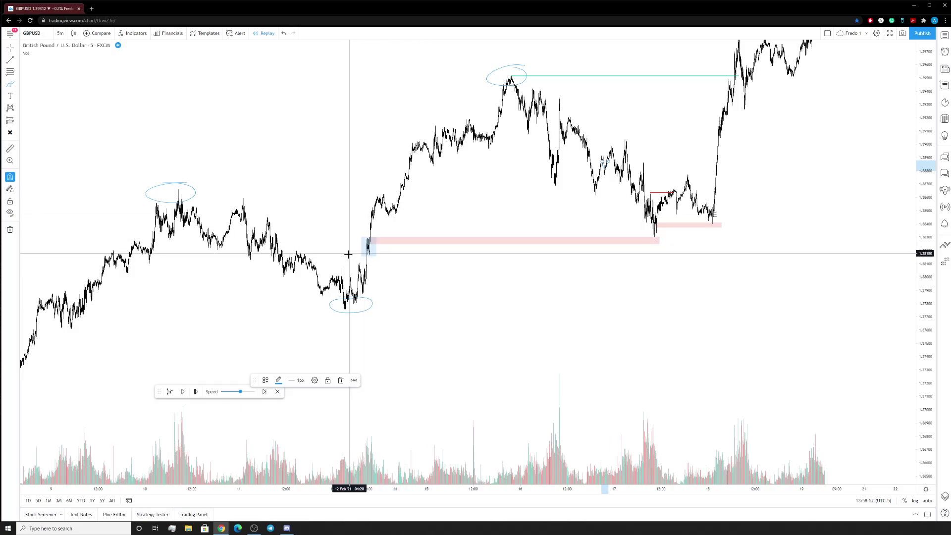
left_click(373, 242)
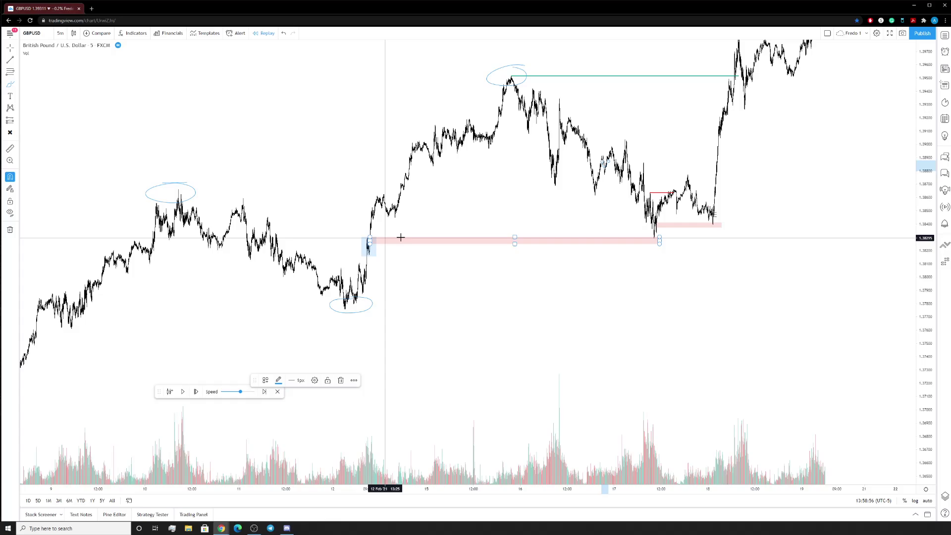
left_click(361, 248)
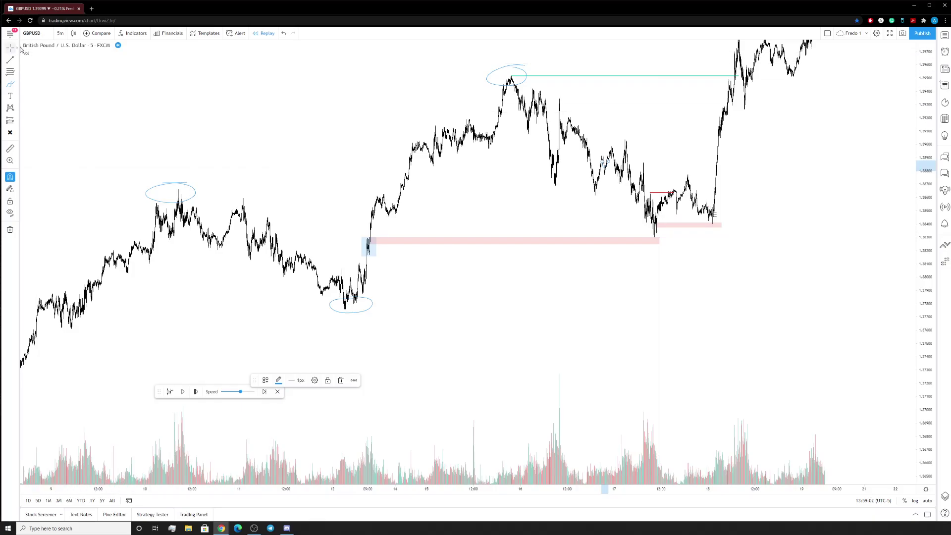
Switch to 3-minute candles, restore auto scale, and zoom in around 17 Feb.
left_click(60, 33)
left_click(84, 136)
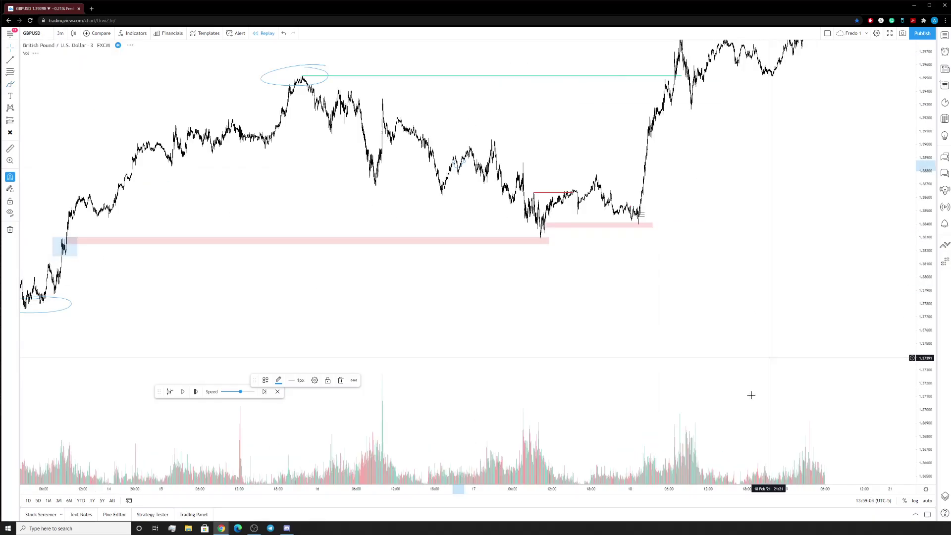
left_click(924, 504)
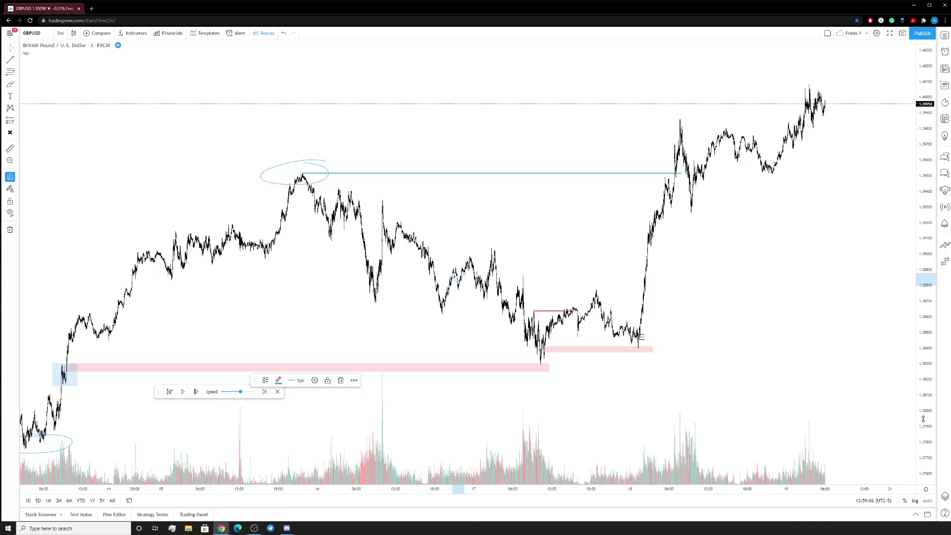
left_click_drag(831, 404, 714, 329)
scroll(714, 329, "up", 3)
scroll(660, 344, "left", 2)
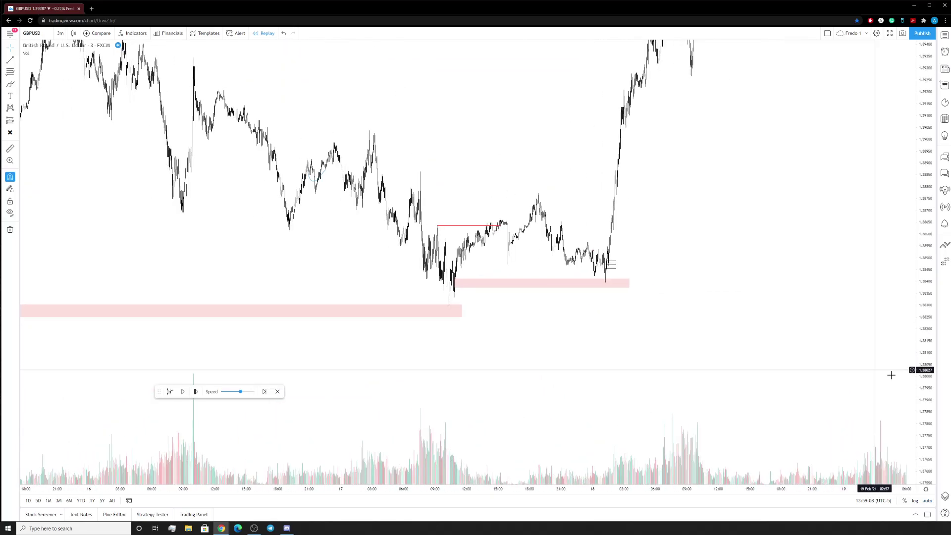
scroll(736, 337, "up", 3)
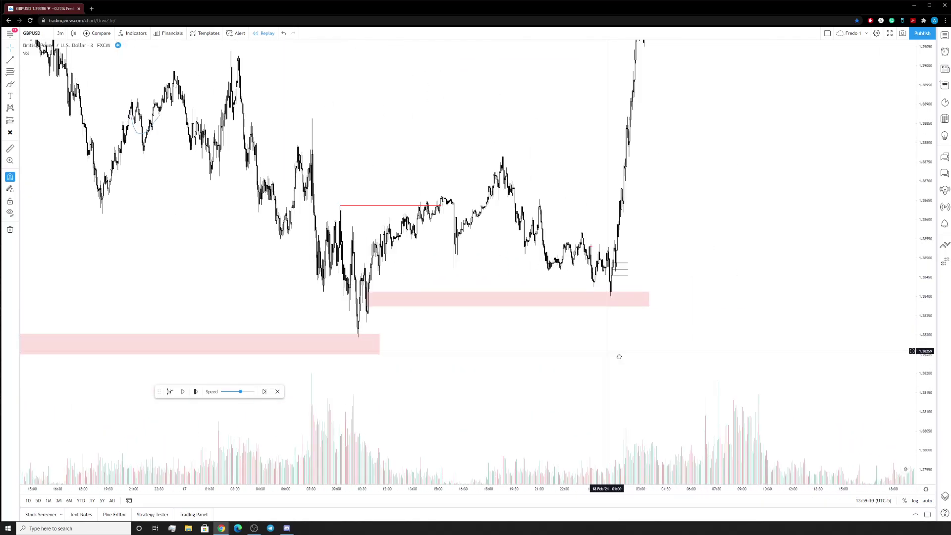
scroll(609, 312, "left", 2)
Circle the 17 Feb spike high and the lowest low in blue.
left_click_drag(456, 170, 465, 182)
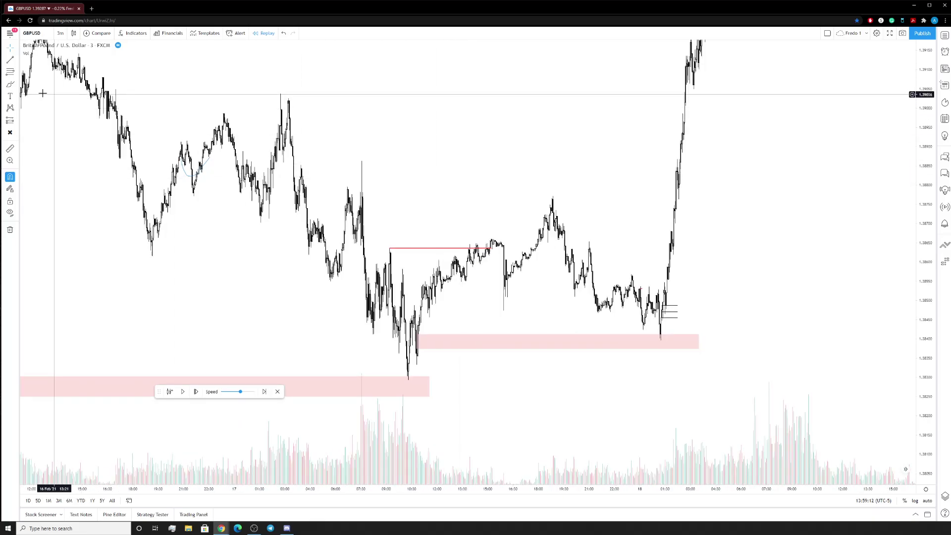
mouse_move(367, 165)
left_mouse_down()
mouse_move(355, 153)
mouse_move(366, 163)
left_mouse_up()
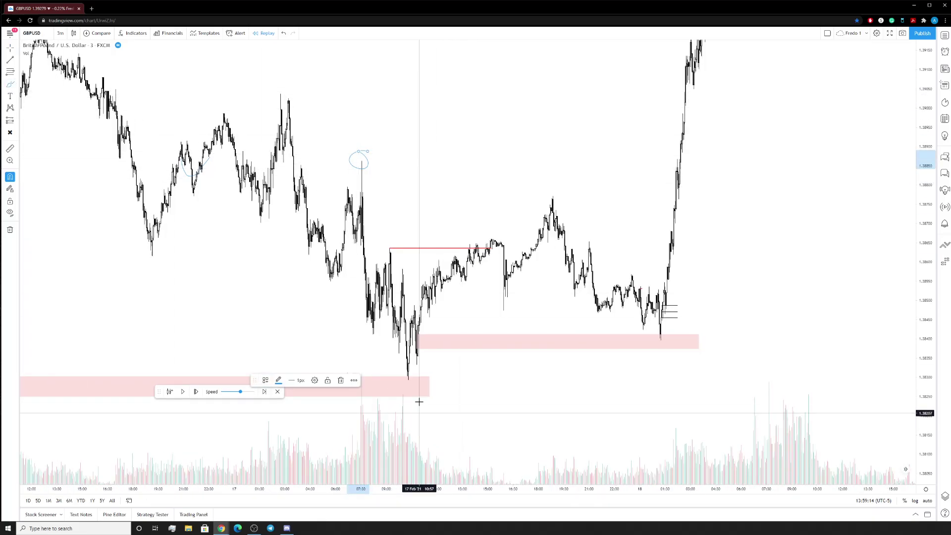
left_click_drag(416, 379, 414, 372)
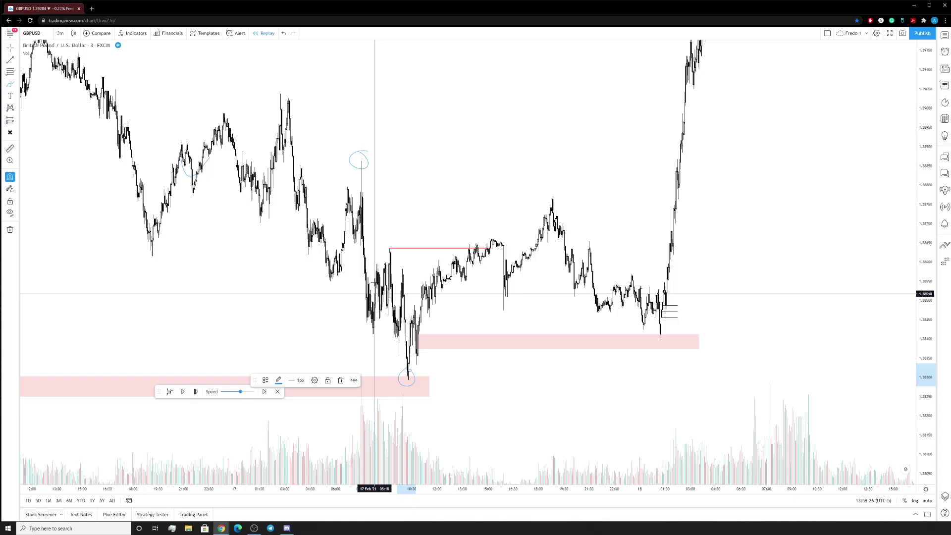
Circle the red line's left end and make that circle red.
left_click_drag(393, 244, 389, 251)
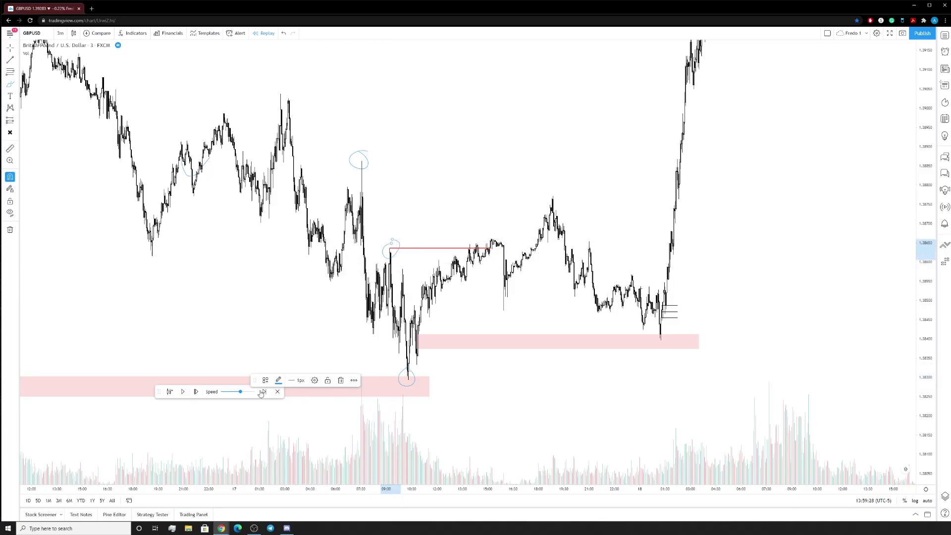
left_click(278, 380)
left_click(283, 405)
Add small red loops along the pullback and delete the stray red stroke.
left_click_drag(399, 343, 394, 352)
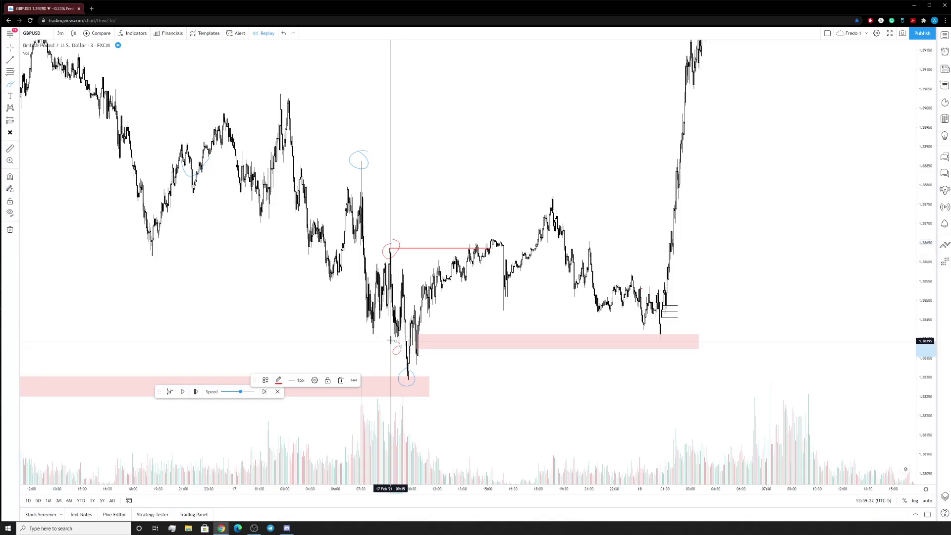
left_click_drag(402, 263, 402, 277)
left_click_drag(406, 375, 403, 378)
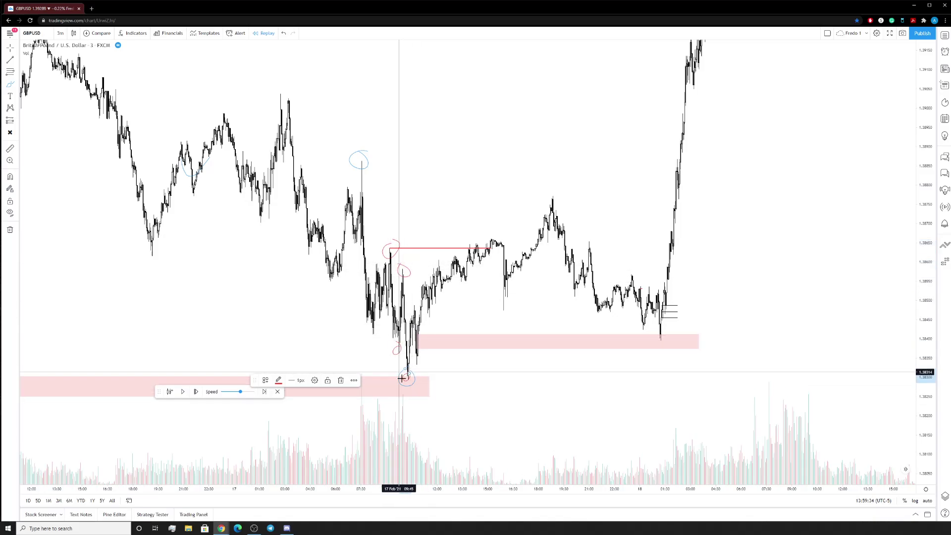
mouse_move(403, 296)
left_mouse_down()
mouse_move(435, 296)
mouse_move(454, 270)
mouse_move(446, 383)
mouse_move(490, 393)
mouse_move(490, 373)
mouse_move(470, 397)
left_mouse_up()
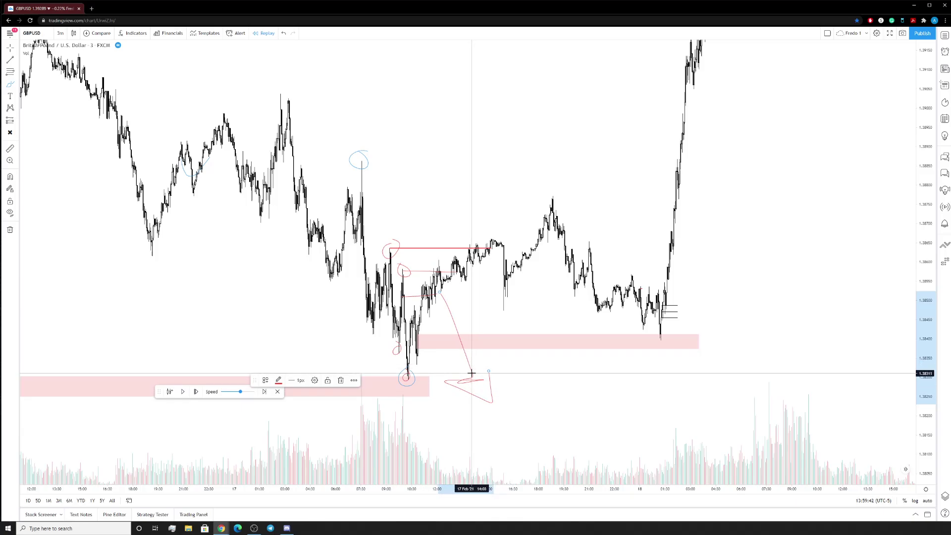
key("Delete")
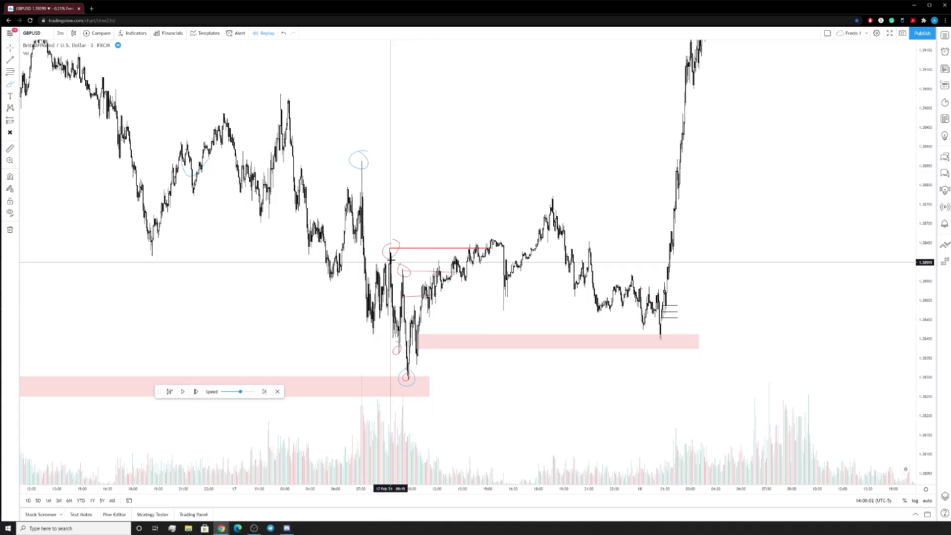
Fit the full price range on screen and pan back to earlier price history.
left_click(416, 349)
left_click(388, 263)
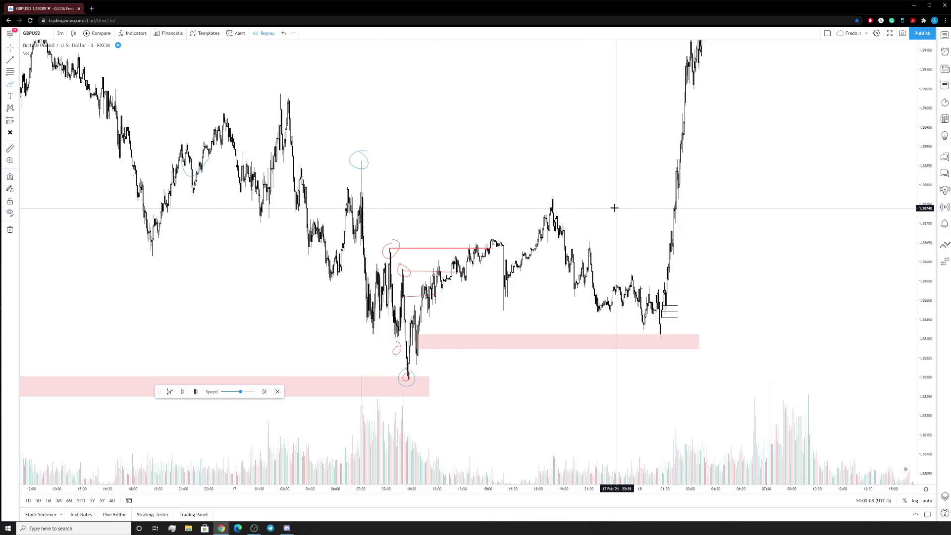
scroll(889, 255, "down", 5)
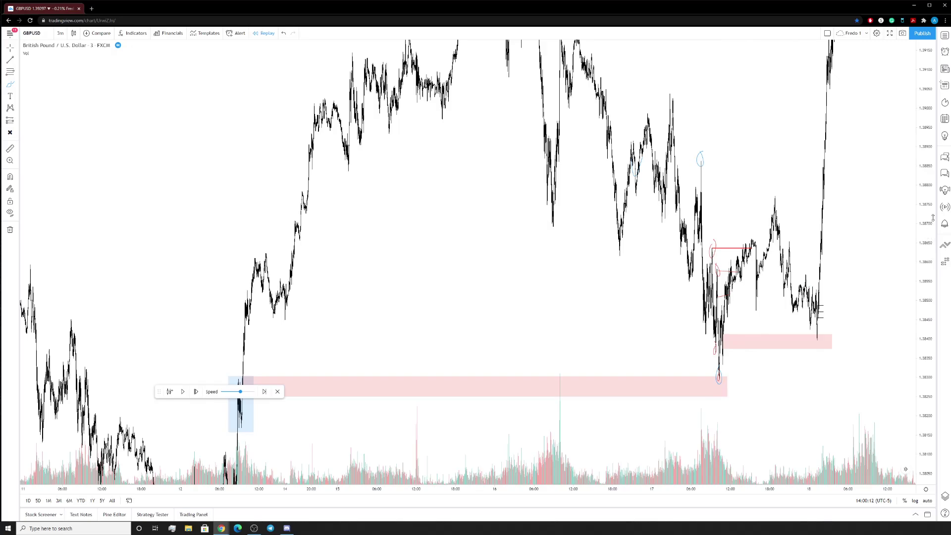
left_click_drag(932, 218, 932, 267)
left_click_drag(173, 248, 436, 247)
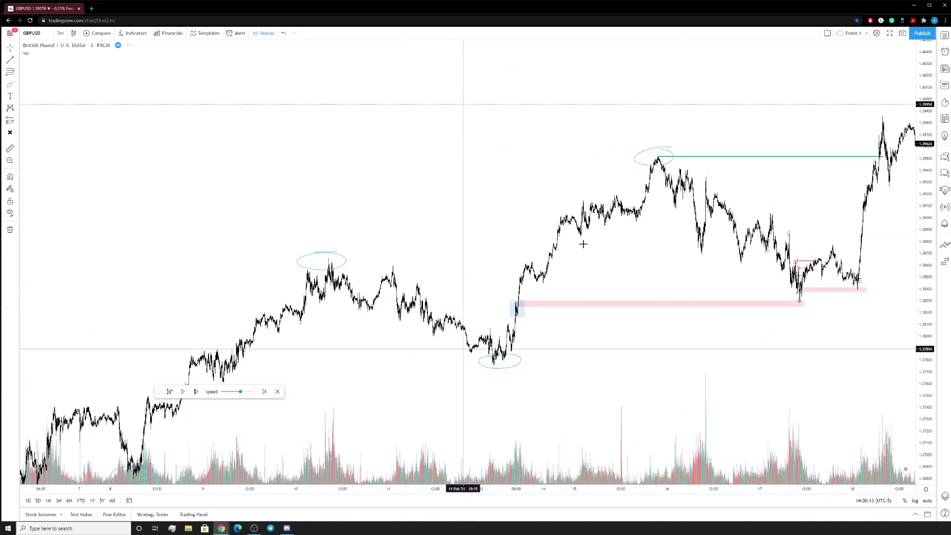
Stretch the price scale around the 17 Feb drawings and zoom the time axis in.
left_click_drag(929, 406, 946, 263)
scroll(599, 322, "up", 5)
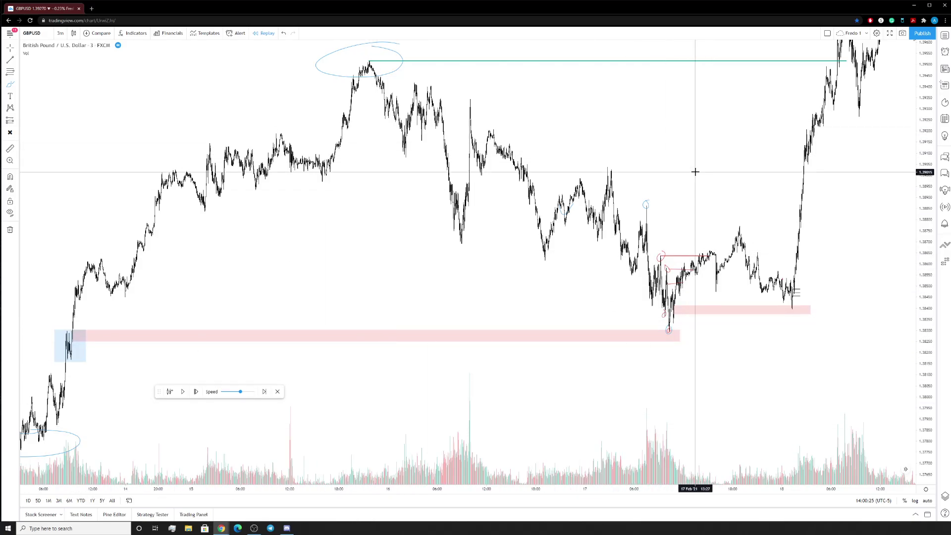
scroll(532, 175, "up", 5)
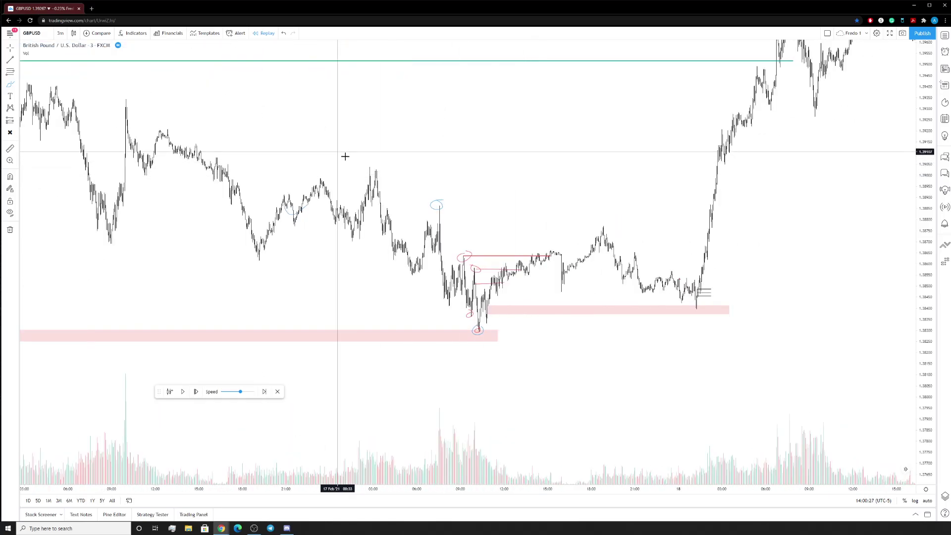
left_click_drag(913, 423, 604, 308)
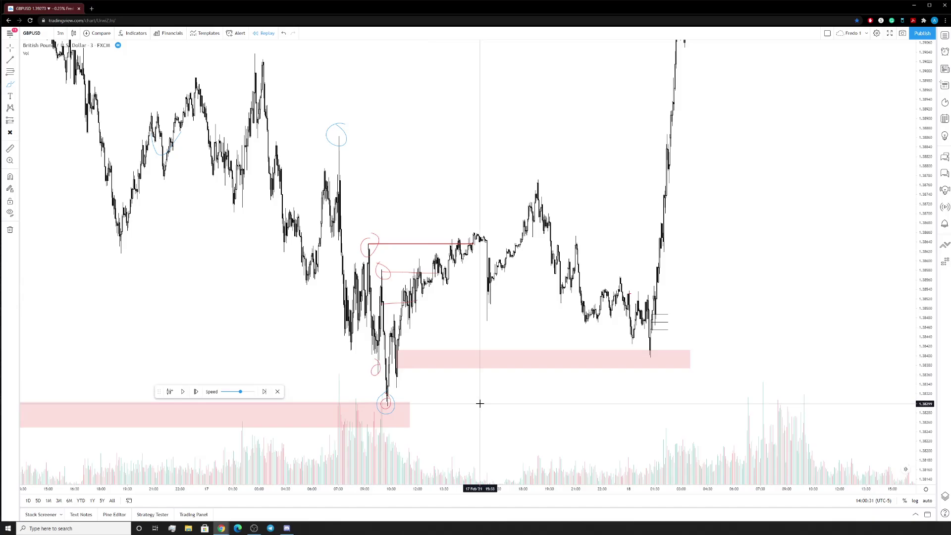
key("alt+r")
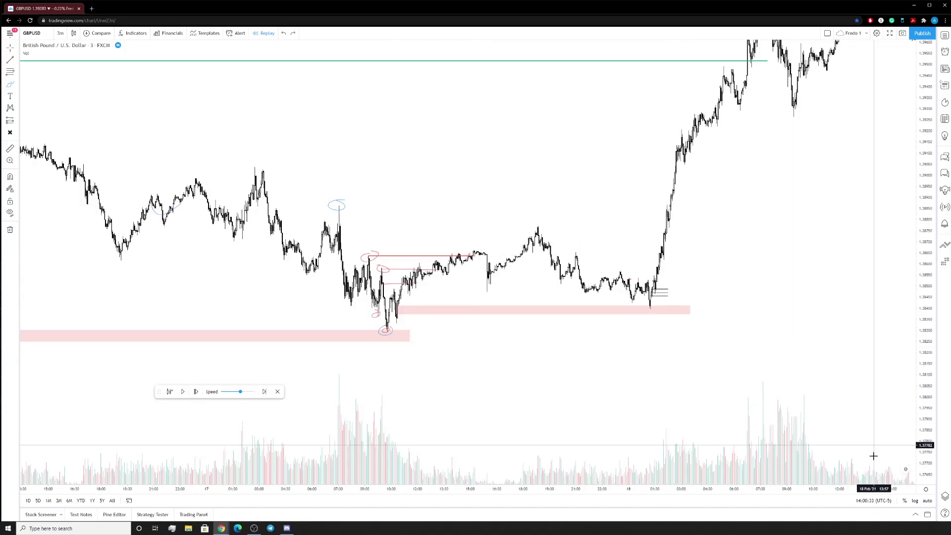
left_click(292, 33)
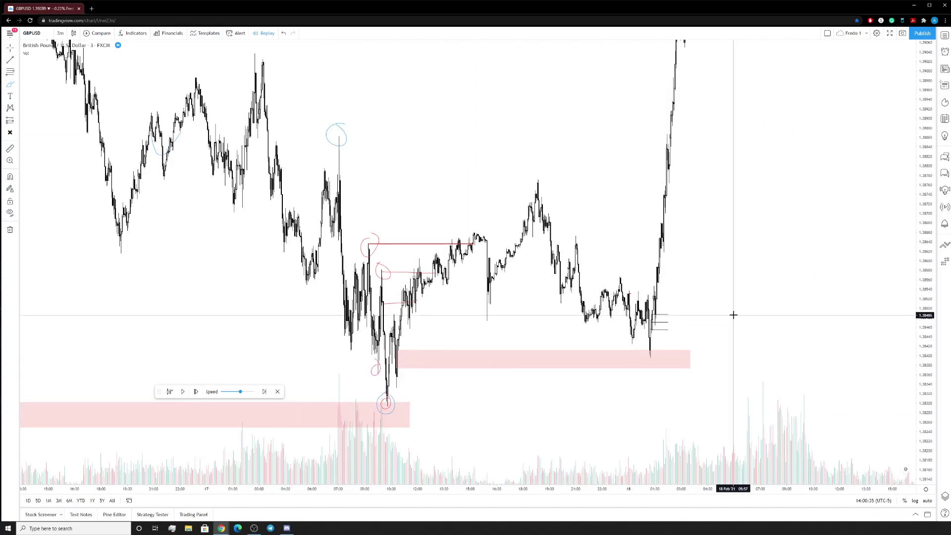
scroll(735, 315, "up", 2)
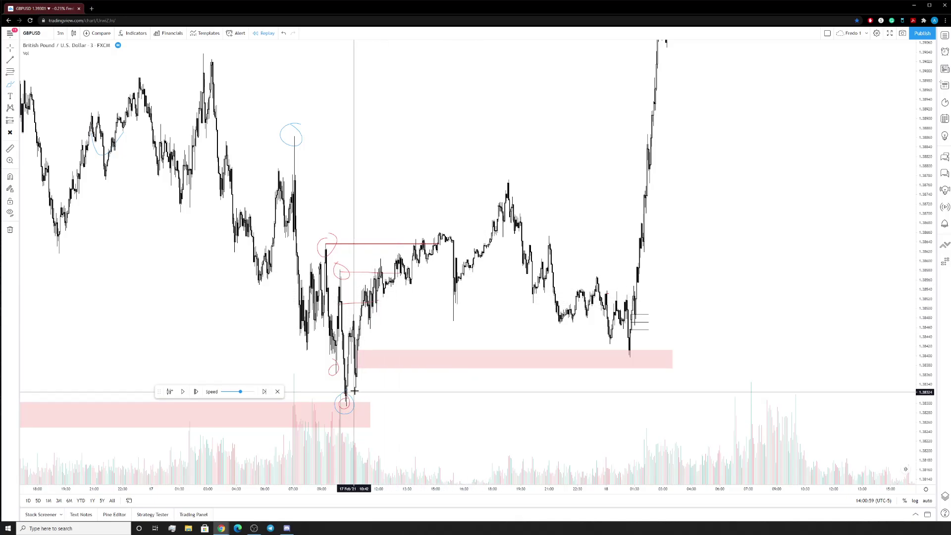
Recircle the 17 Feb low and switch the brush colour to green.
mouse_move(354, 395)
left_mouse_down()
mouse_move(364, 411)
mouse_move(333, 406)
mouse_move(362, 397)
left_mouse_up()
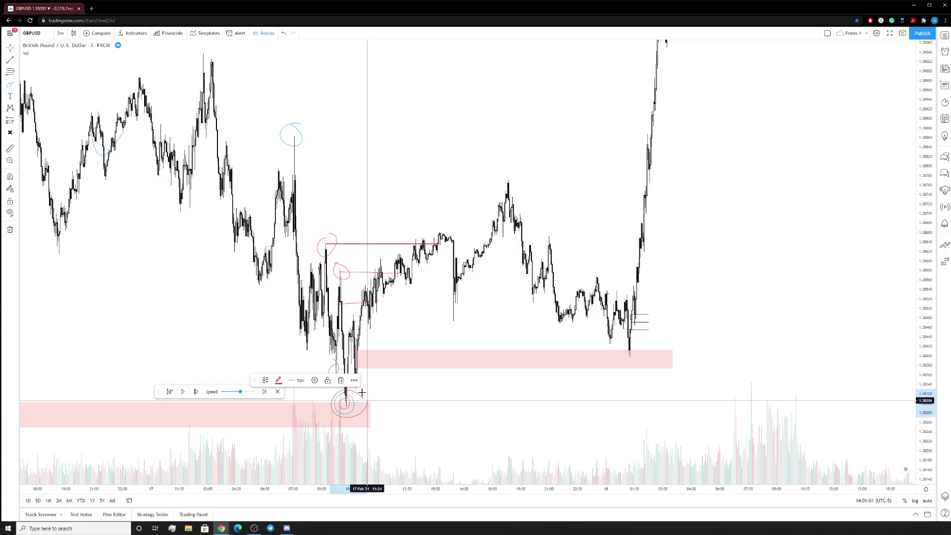
left_click(277, 380)
left_click(310, 403)
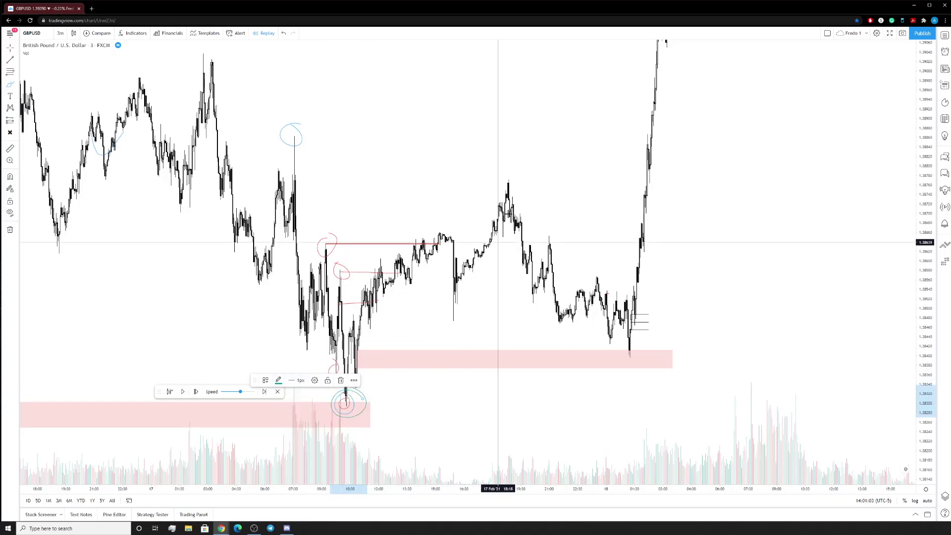
Circle the later peak and range high in green, then curve from the low to the peak.
left_click_drag(500, 172, 513, 172)
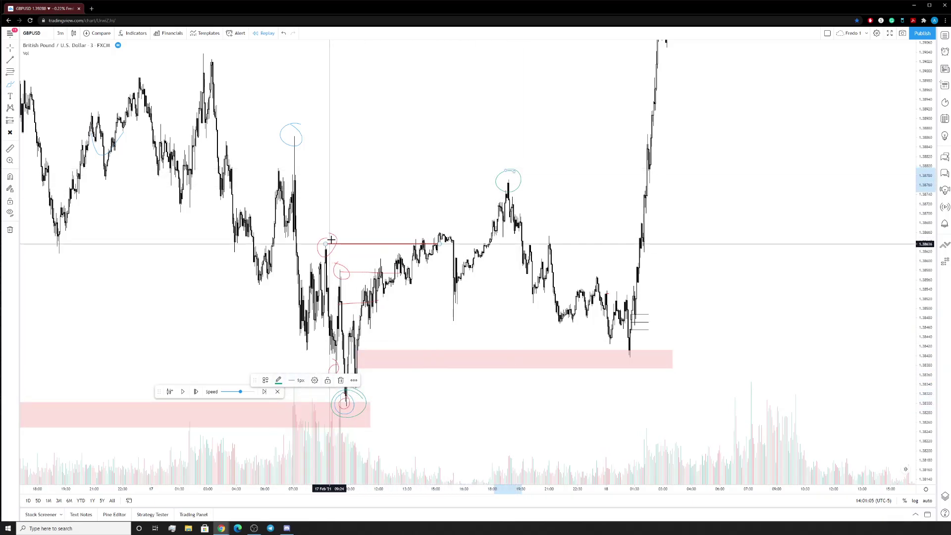
left_click_drag(329, 240, 329, 242)
left_click_drag(359, 399, 499, 203)
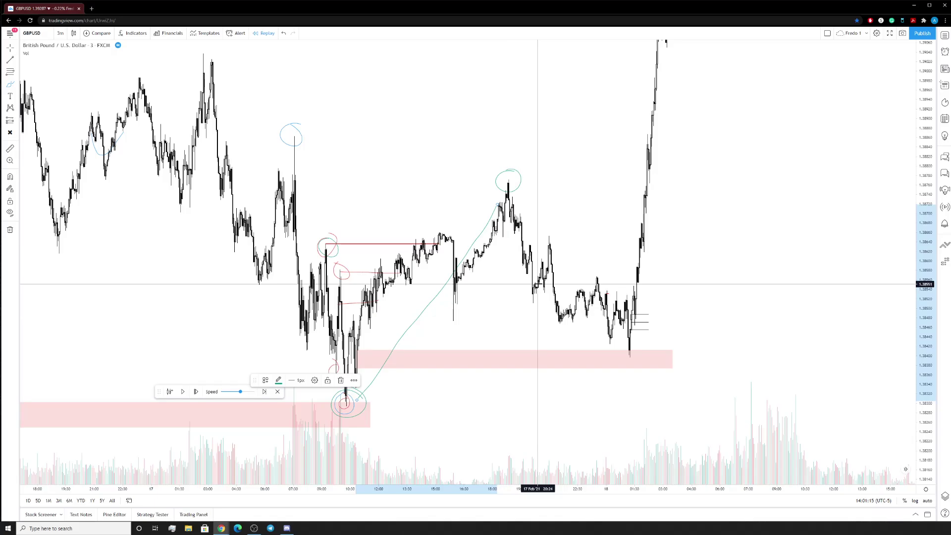
scroll(444, 386, "up", 2)
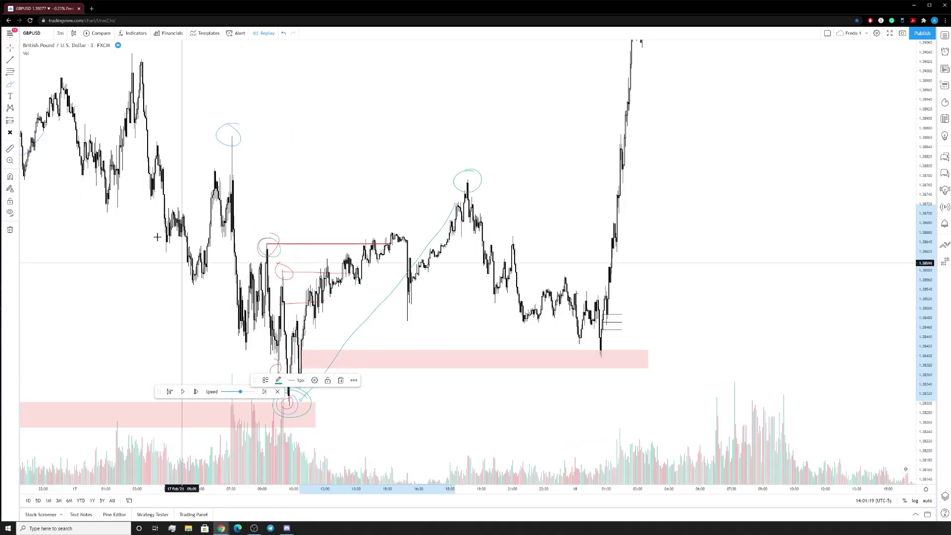
left_click(303, 349)
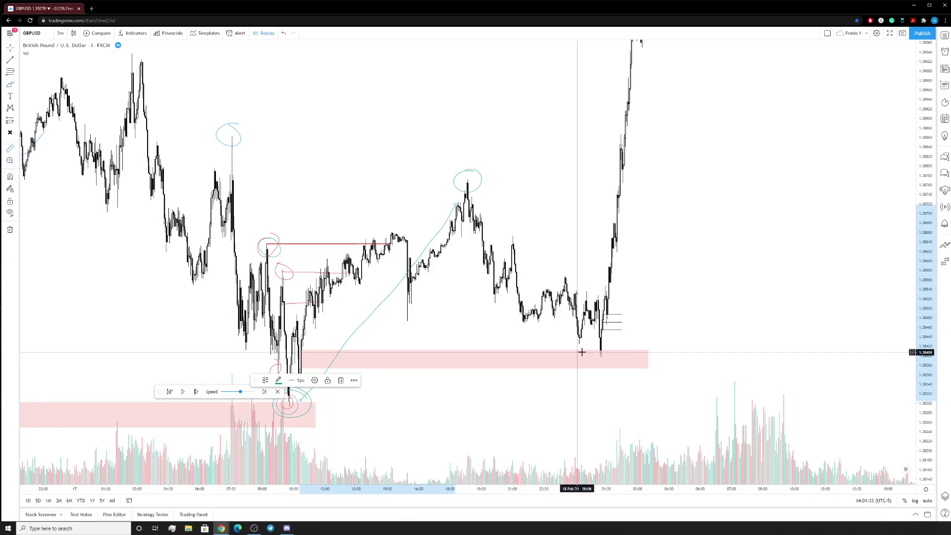
Measure the wick below the pink zone and clear the measurement.
left_click(600, 350, "shift")
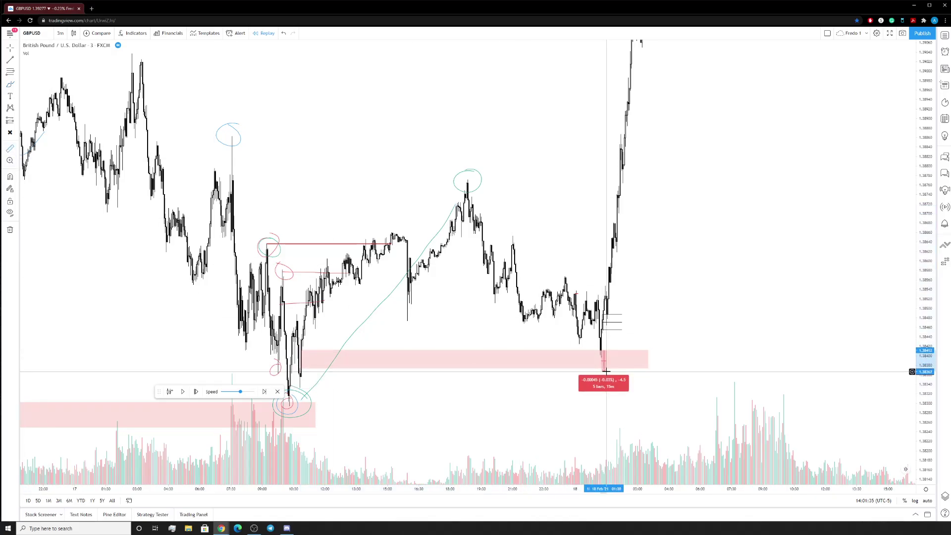
left_click(606, 371)
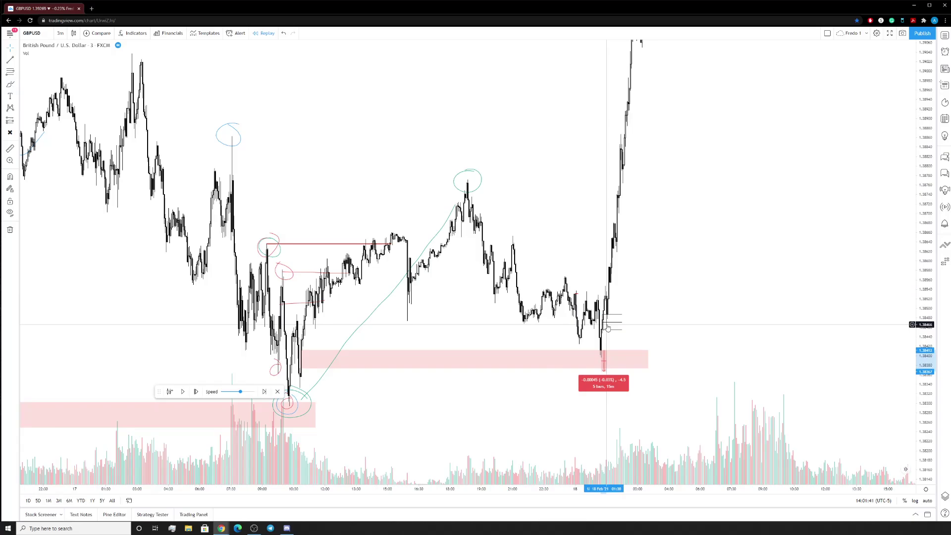
left_click(585, 411)
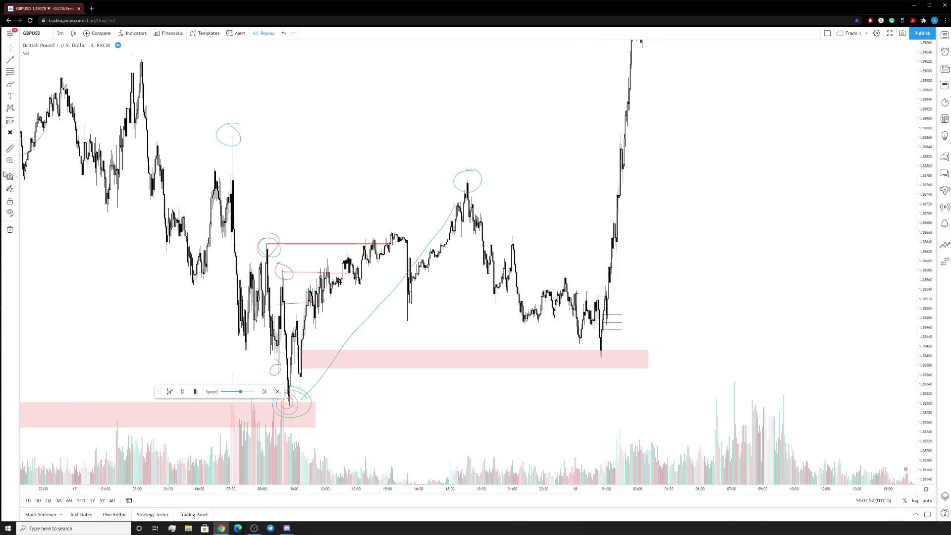
left_click(10, 149)
left_click(601, 350)
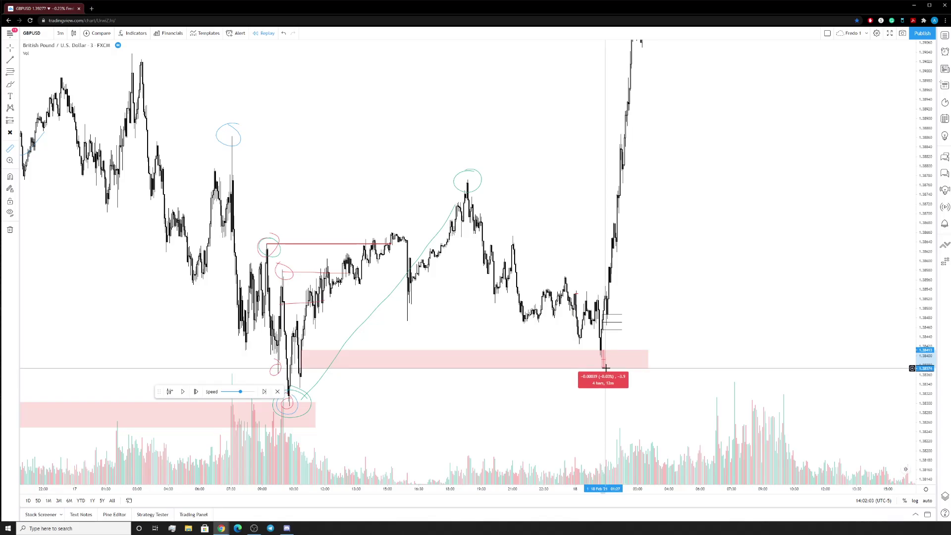
left_click(605, 367)
left_click(638, 272)
Measure the rise from the low to the earlier high, then clear it and zoom out.
left_click_drag(639, 272, 668, 332)
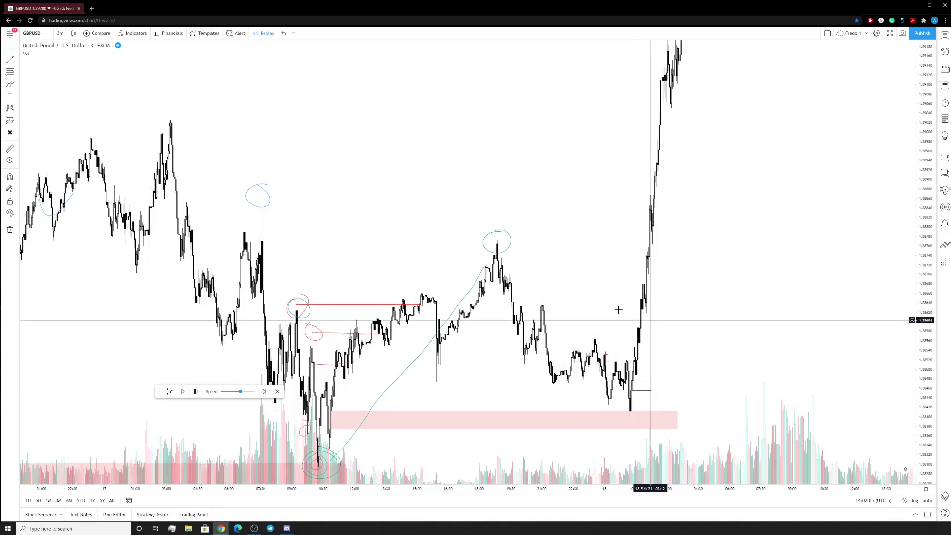
scroll(653, 212, "down", 5)
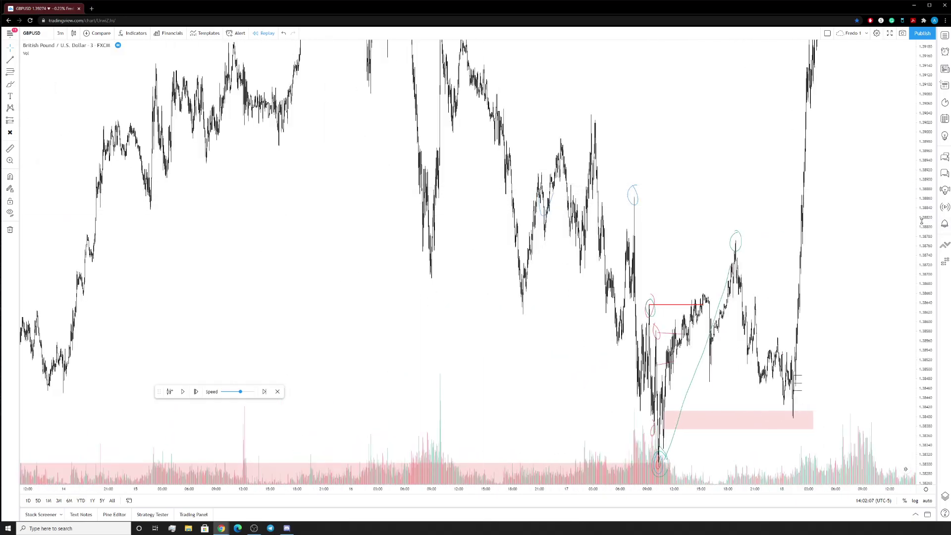
left_click_drag(866, 310, 733, 327)
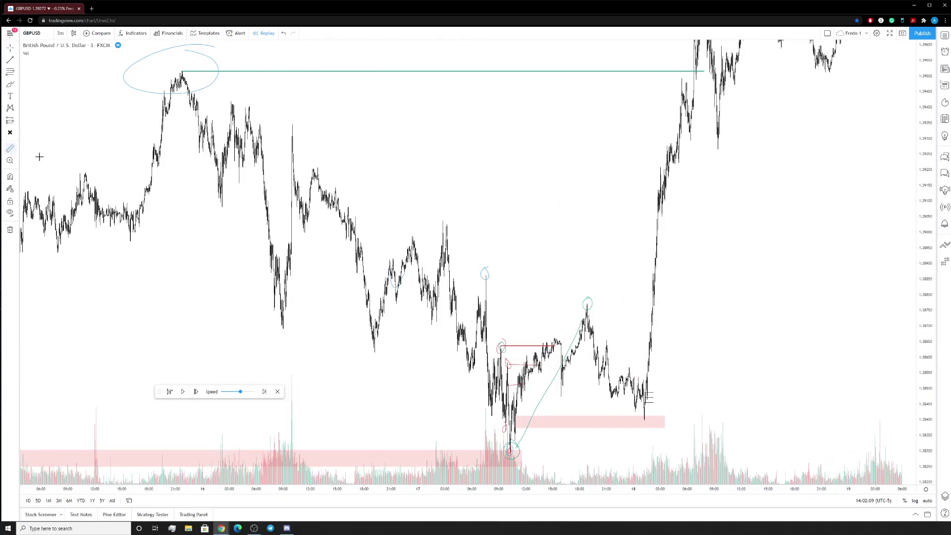
left_click(645, 416)
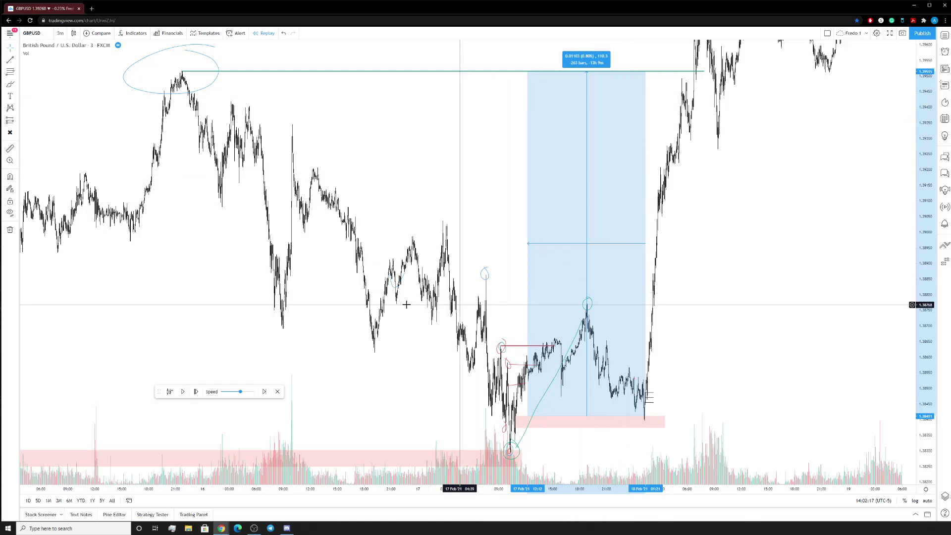
left_click(382, 174)
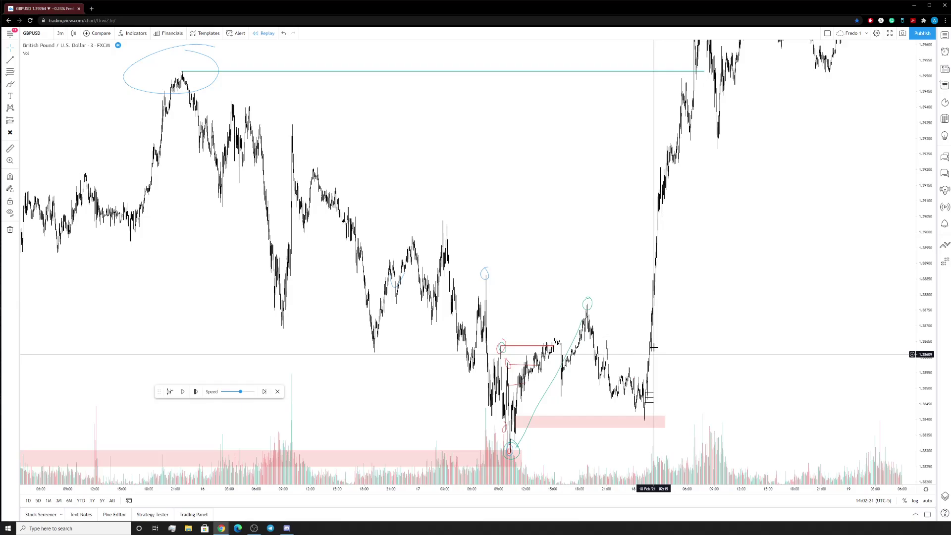
scroll(667, 335, "down", 5)
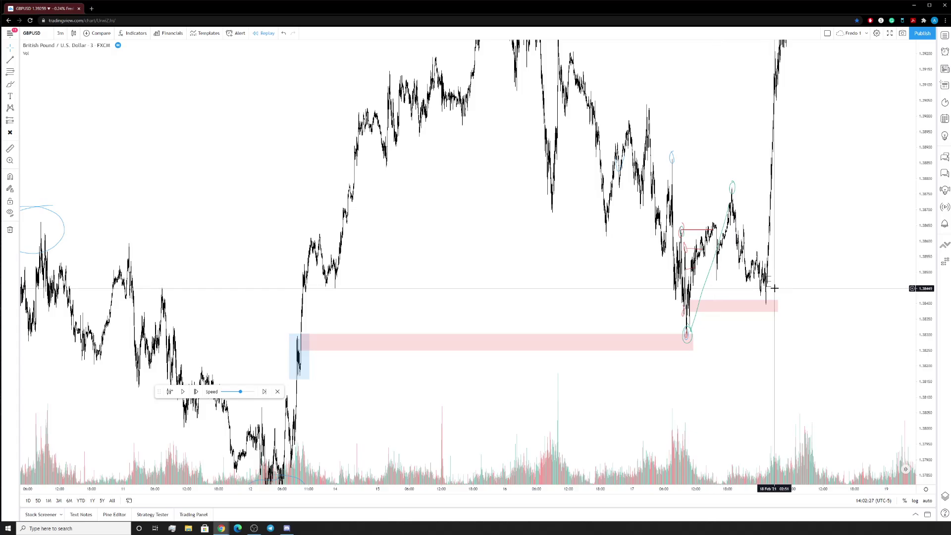
Check the pink zone and rebound levels, then switch the chart to 1-minute candles.
scroll(773, 286, "up", 6)
scroll(768, 309, "up", 3)
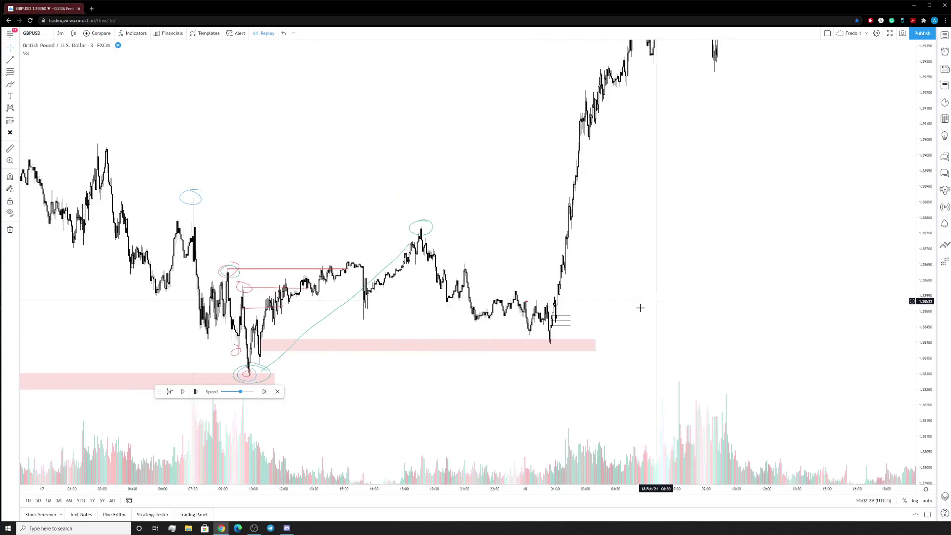
left_click(551, 343)
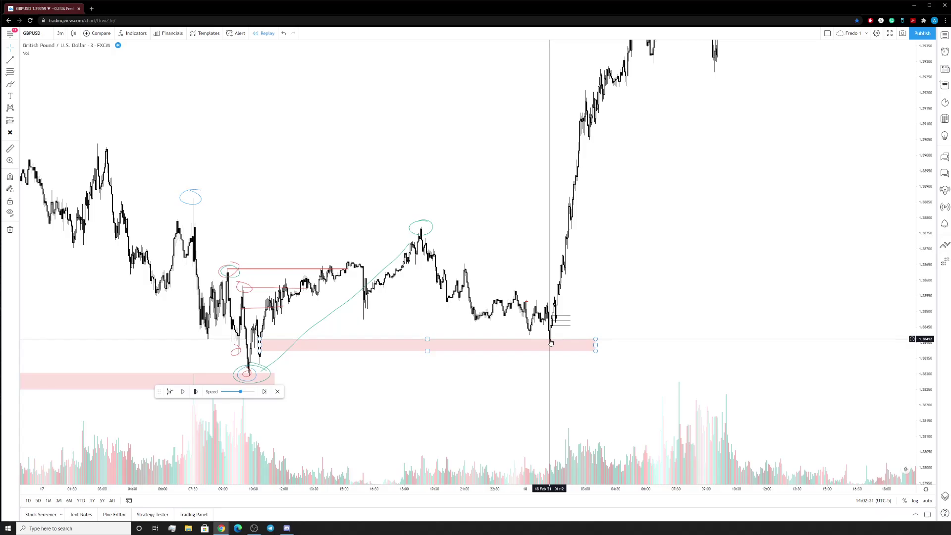
left_click(558, 320)
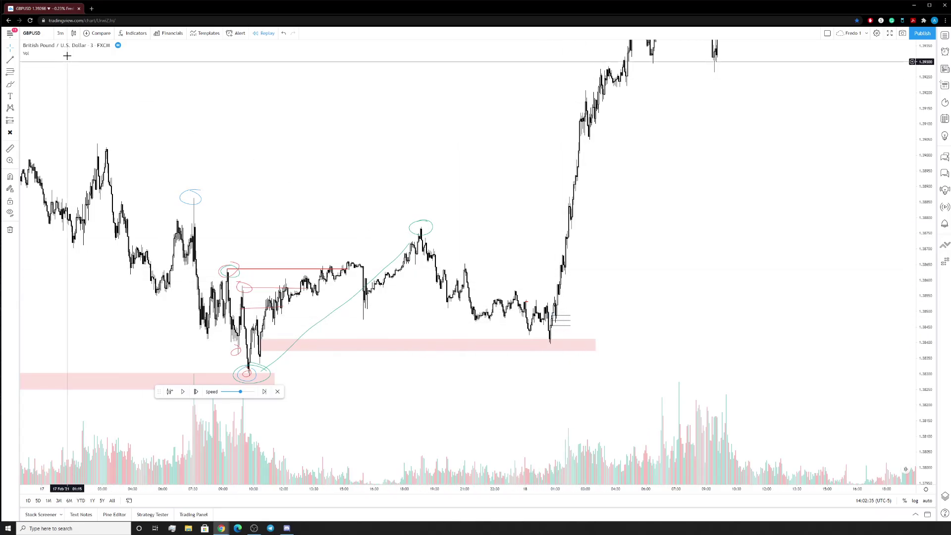
left_click(60, 33)
left_click(68, 113)
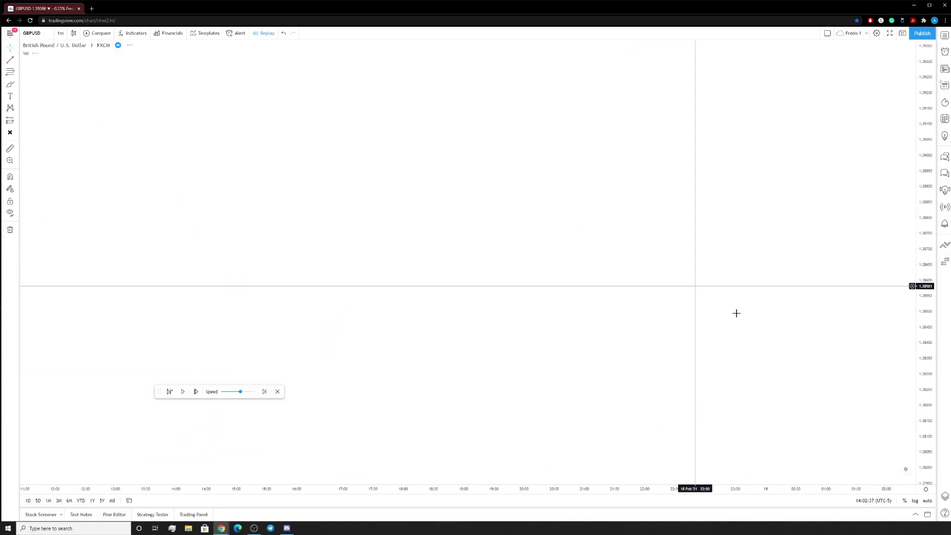
Pan and zoom the 1-minute chart to centre the 18 Feb dip into the pink zone.
left_click_drag(671, 356, 827, 325)
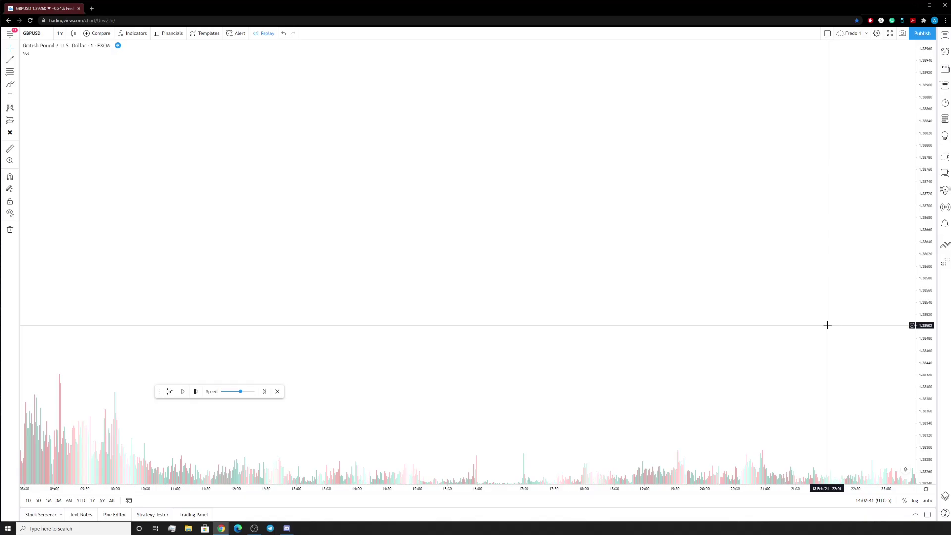
right_click(827, 326)
scroll(588, 318, "up", 5)
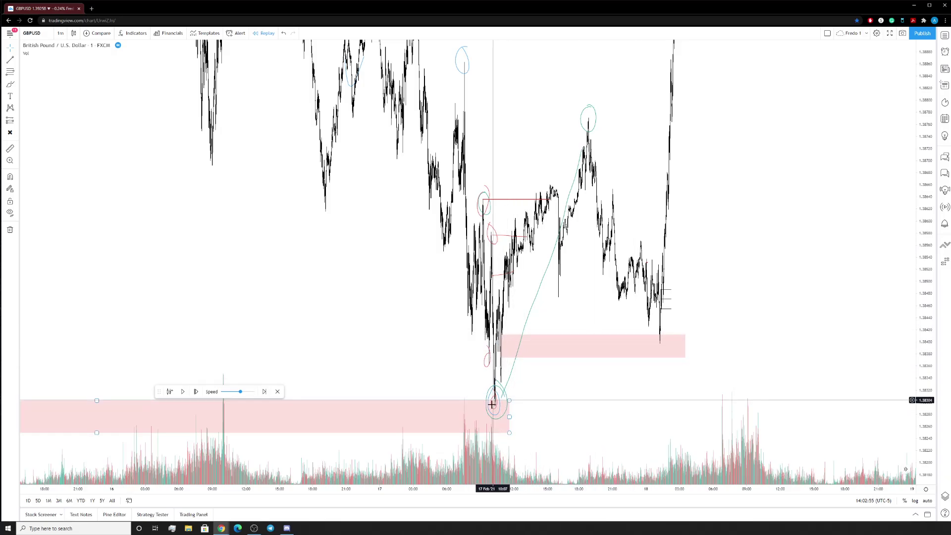
scroll(690, 358, "up", 5)
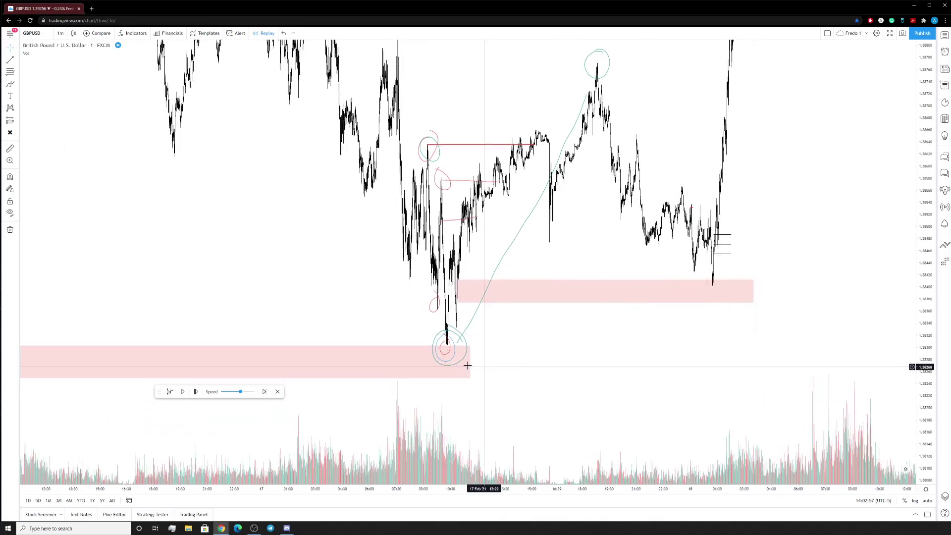
scroll(304, 328, "up", 3)
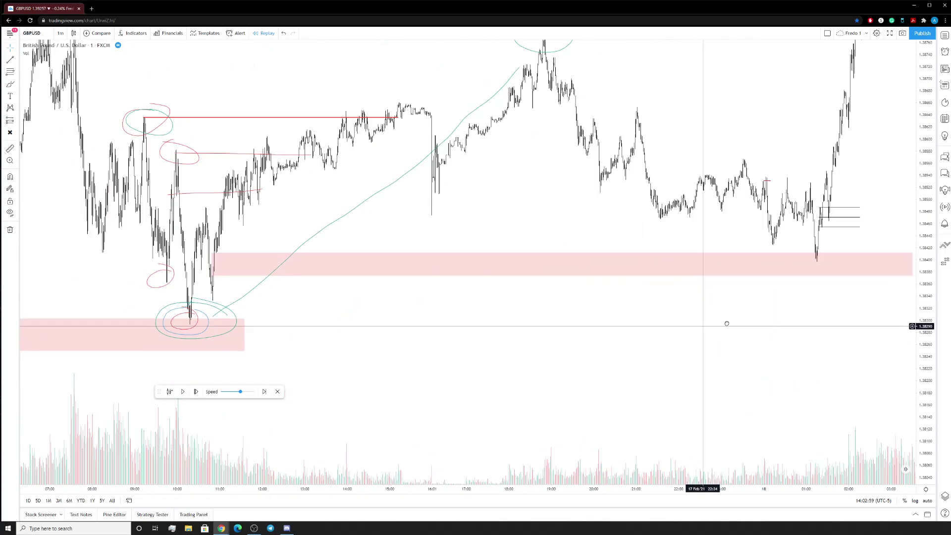
scroll(726, 322, "up", 3)
left_click_drag(384, 344, 653, 335)
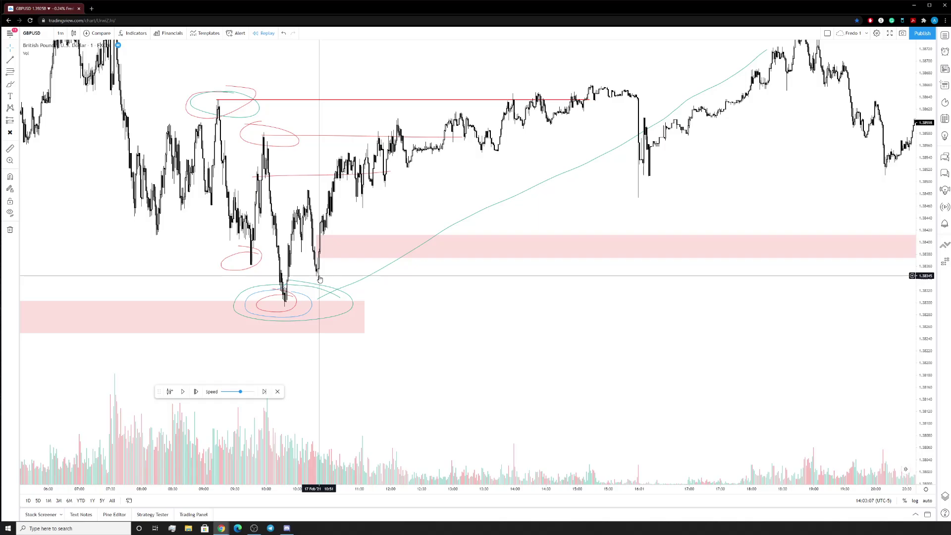
left_click_drag(658, 304, 500, 291)
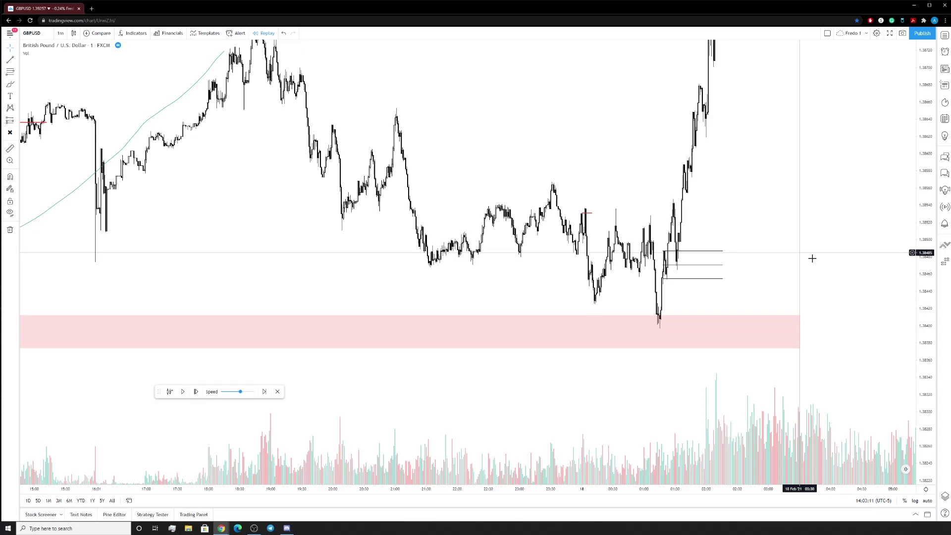
scroll(798, 277, "up", 3)
left_click_drag(844, 191, 837, 132)
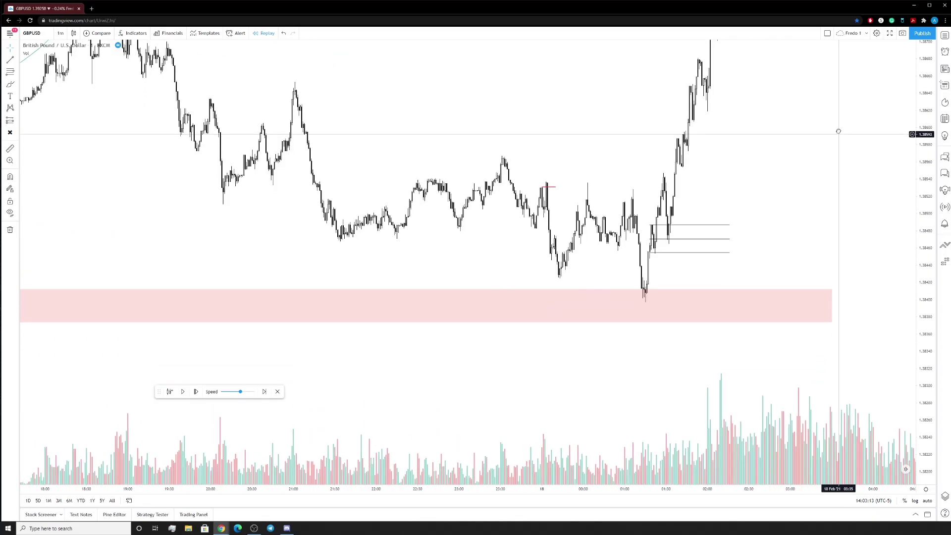
left_click_drag(557, 187, 481, 200)
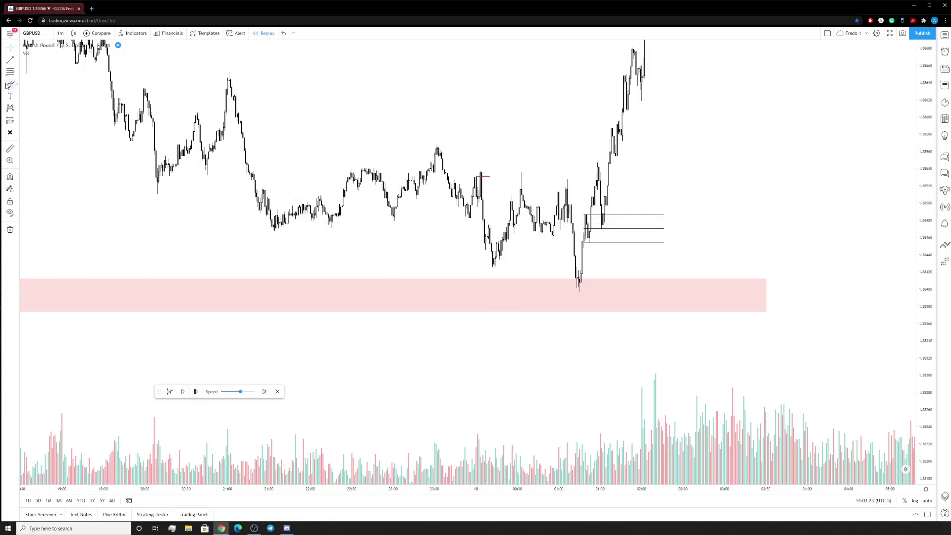
Circle the peak, candle top and nearby low in green, and line the following highs.
left_click(10, 85)
mouse_move(436, 153)
left_mouse_down()
mouse_move(440, 142)
mouse_move(432, 145)
left_mouse_up()
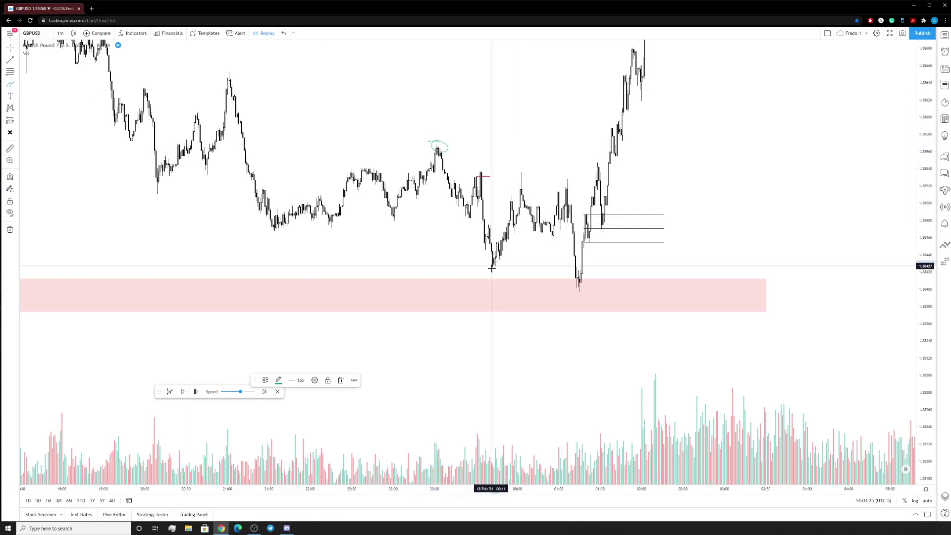
left_click_drag(523, 171, 516, 168)
left_click_drag(500, 263, 497, 269)
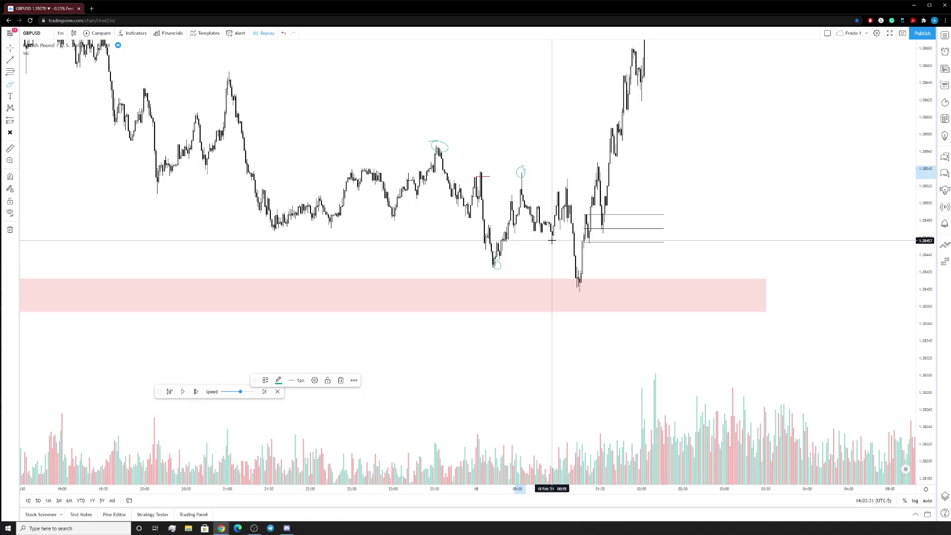
mouse_move(523, 190)
left_mouse_down()
mouse_move(570, 189)
mouse_move(570, 173)
left_mouse_up()
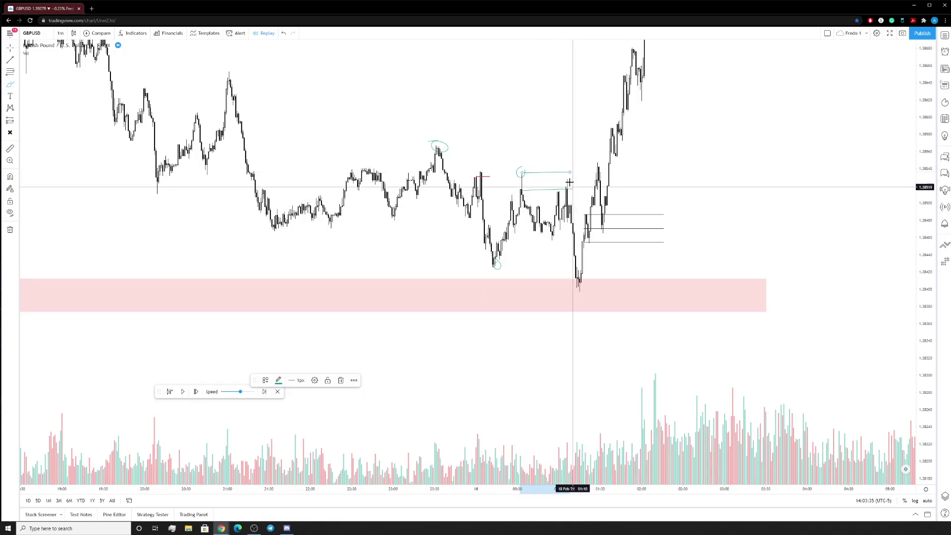
left_click_drag(564, 177, 567, 181)
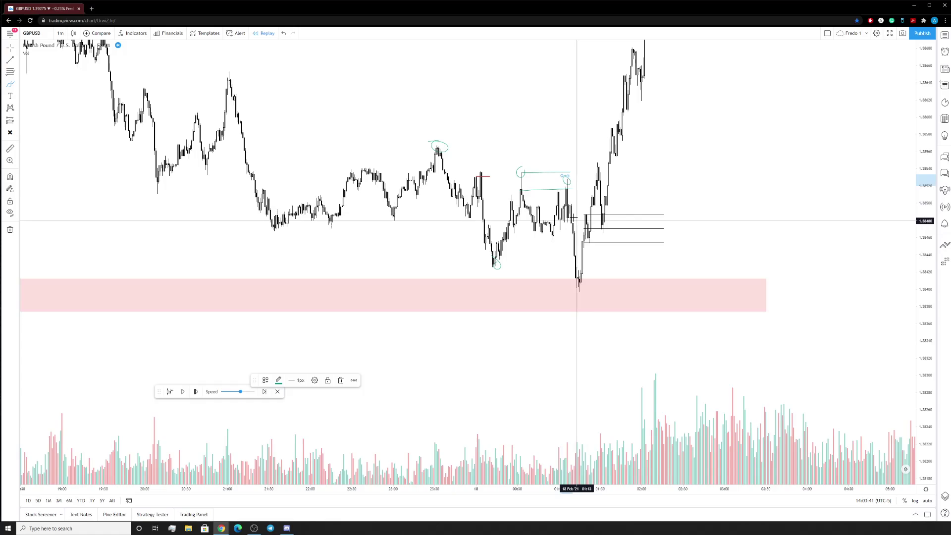
left_click_drag(565, 247, 585, 267)
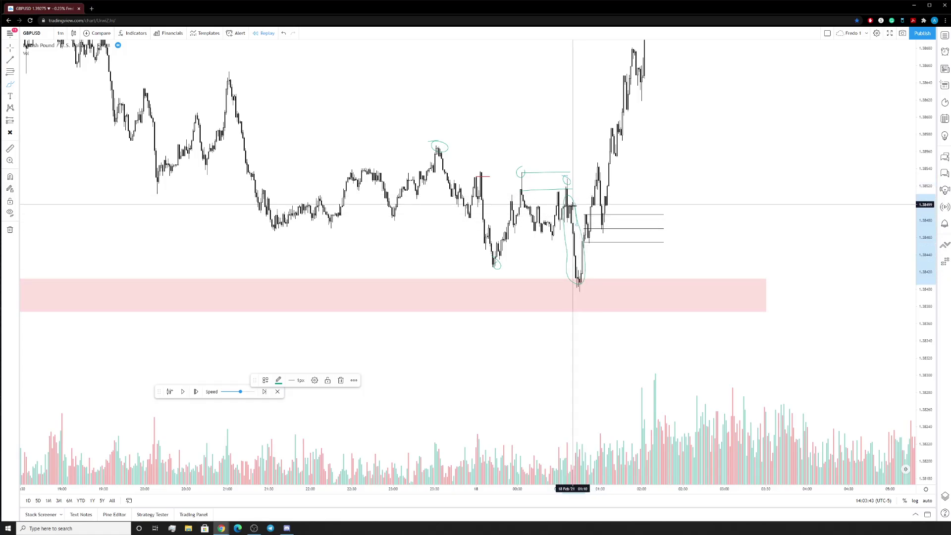
key("Delete")
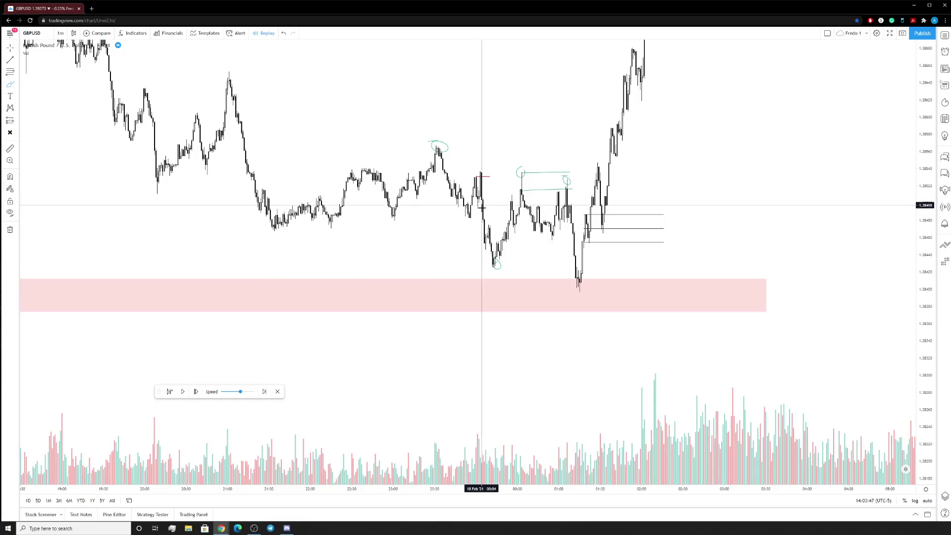
Sketch a curve and converging lines over the volume bars, plus a line right from the circled high.
left_click(558, 457)
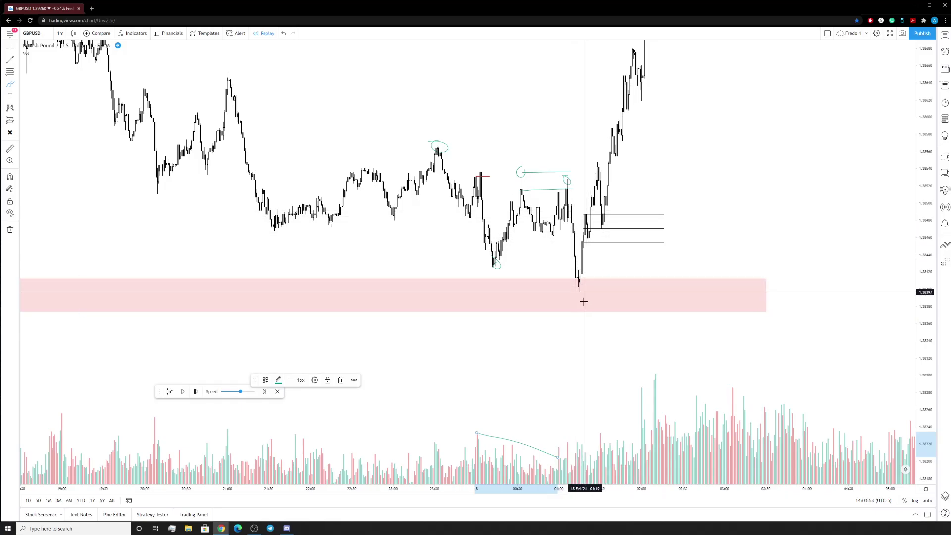
left_click(566, 434)
left_click_drag(566, 434, 542, 469)
left_click_drag(473, 433, 588, 429)
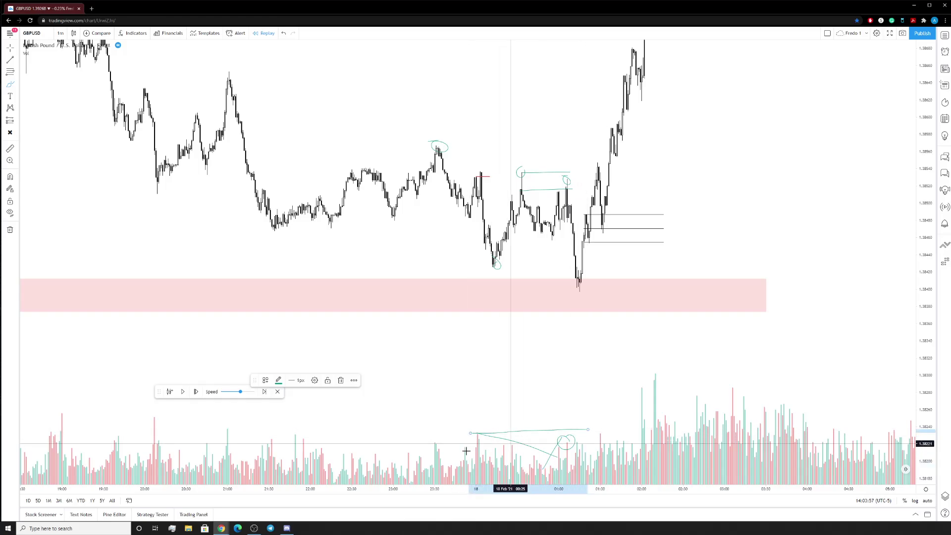
left_click_drag(459, 428, 584, 436)
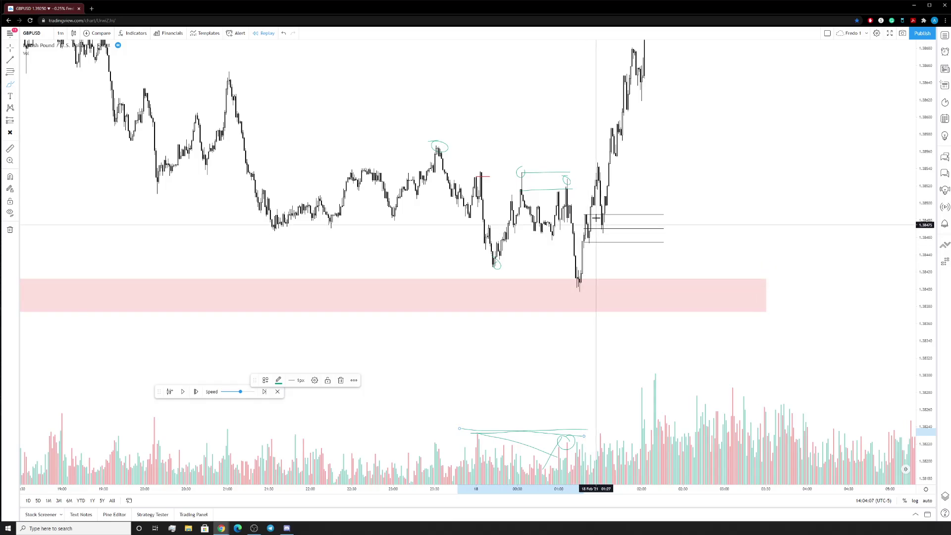
left_click_drag(566, 180, 599, 179)
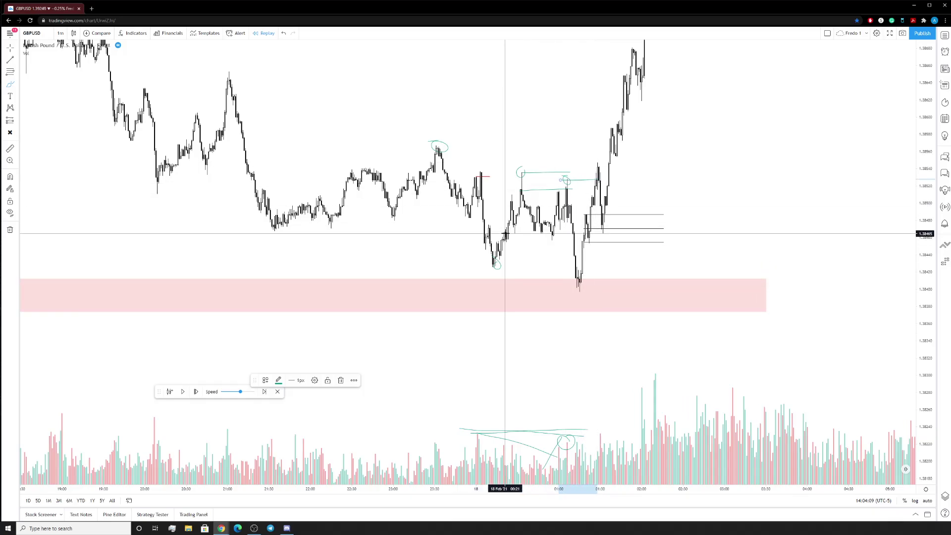
Extend the three horizontal lines further right on 2-minute candles, then return to 1-minute candles.
left_click(60, 32)
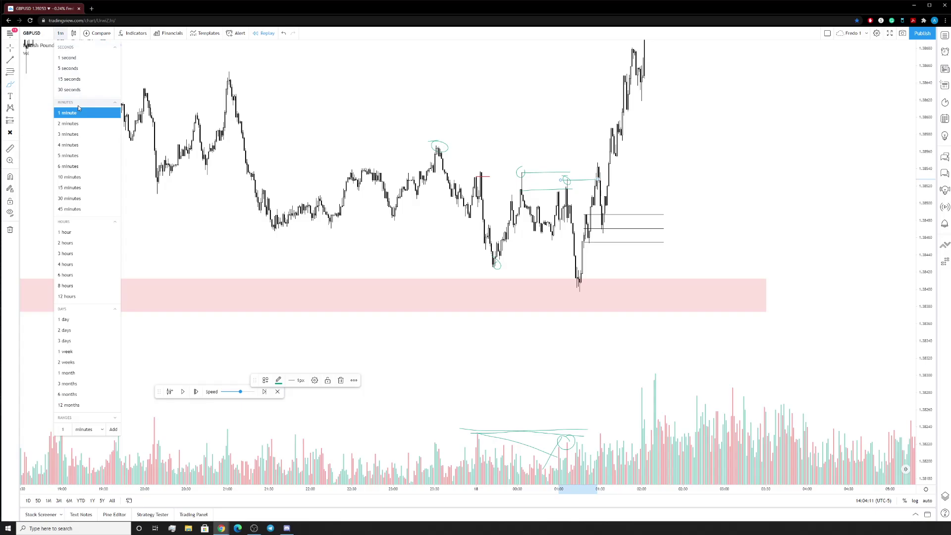
left_click(78, 124)
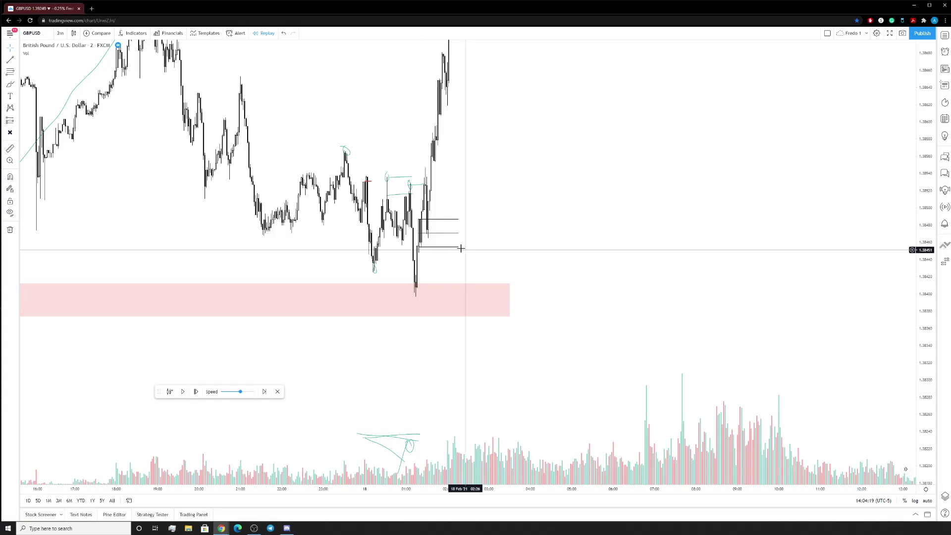
left_click_drag(458, 246, 463, 246)
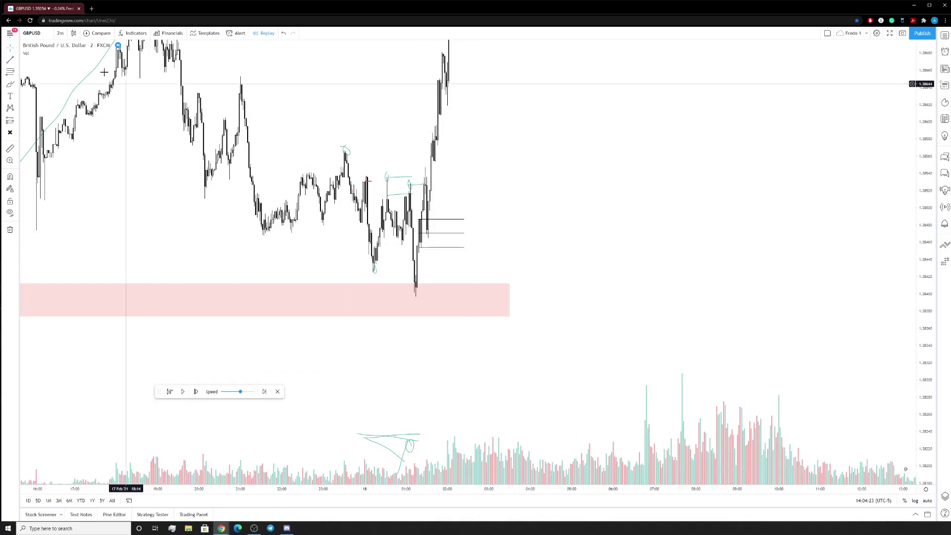
left_click(60, 32)
left_click(74, 120)
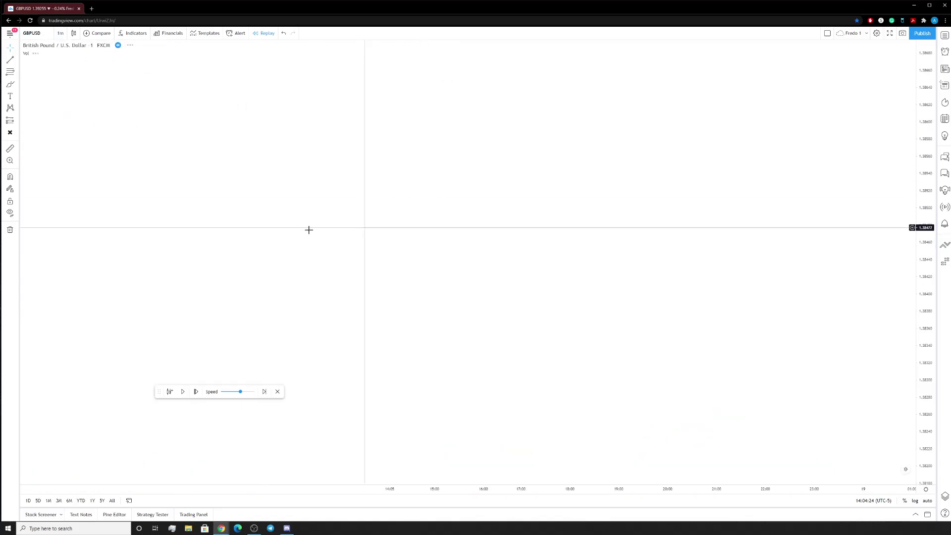
Pan to earlier candles and measure the pullback at the 18 Feb rebound: -0.00020, 0 bars.
scroll(619, 250, "up", 5)
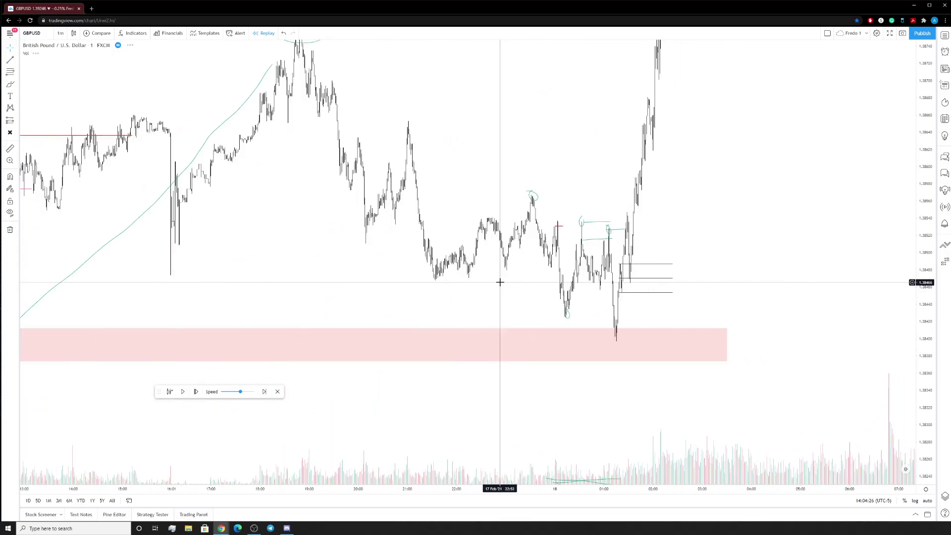
scroll(646, 267, "up", 3)
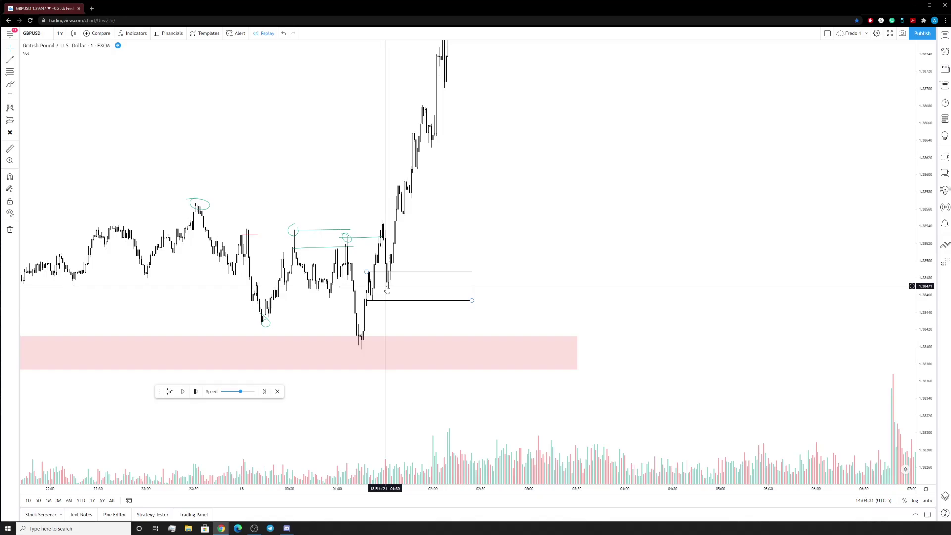
left_click_drag(471, 229, 648, 229)
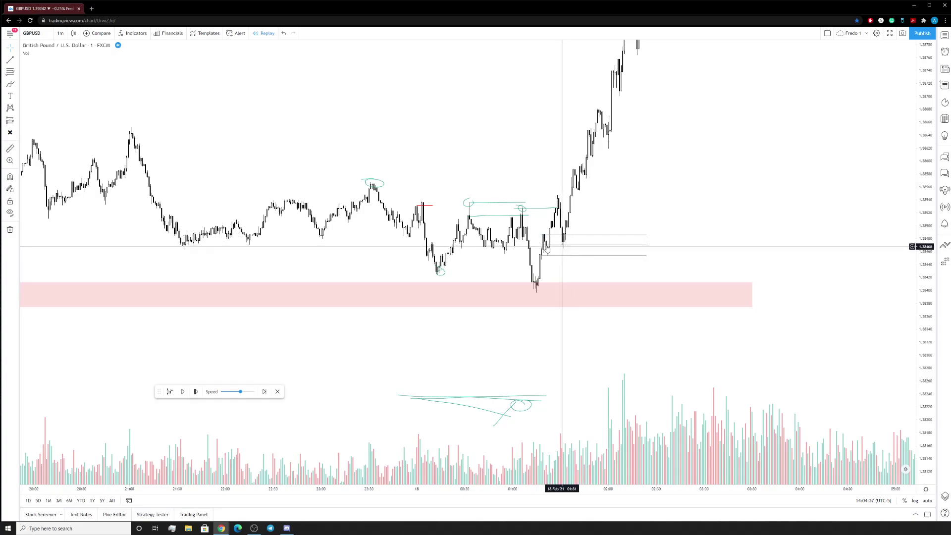
left_click(10, 148)
left_click(570, 244)
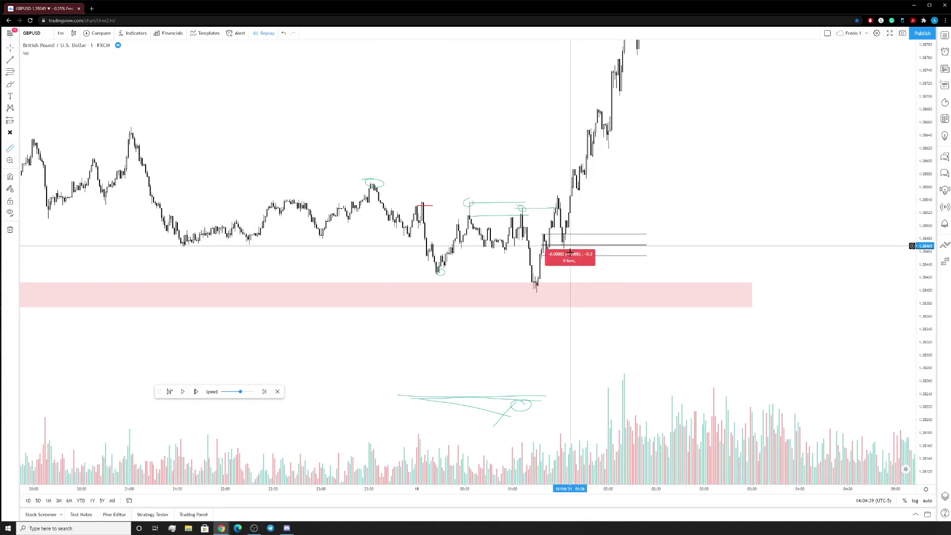
left_click(570, 257)
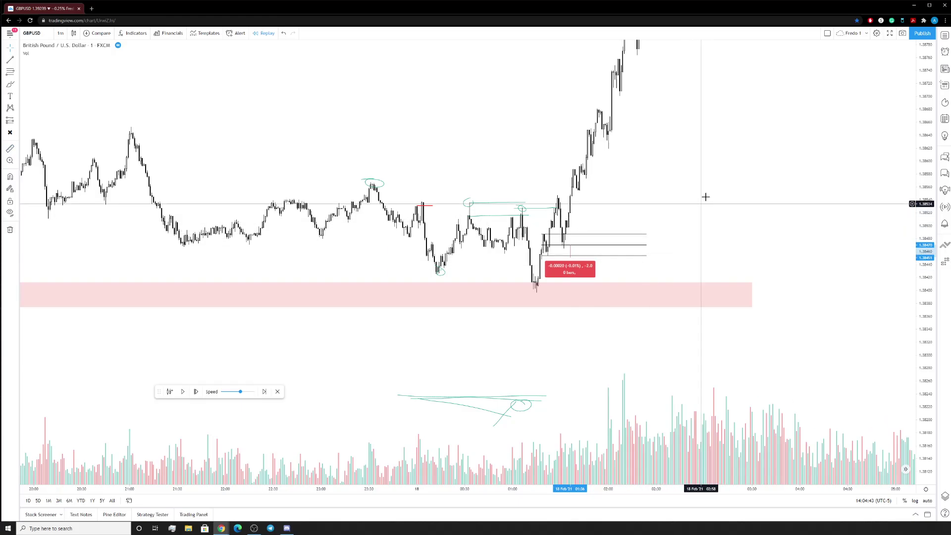
Clear the price measurement and zoom the 1-minute chart out to show two days of drawings.
left_click_drag(705, 197, 649, 248)
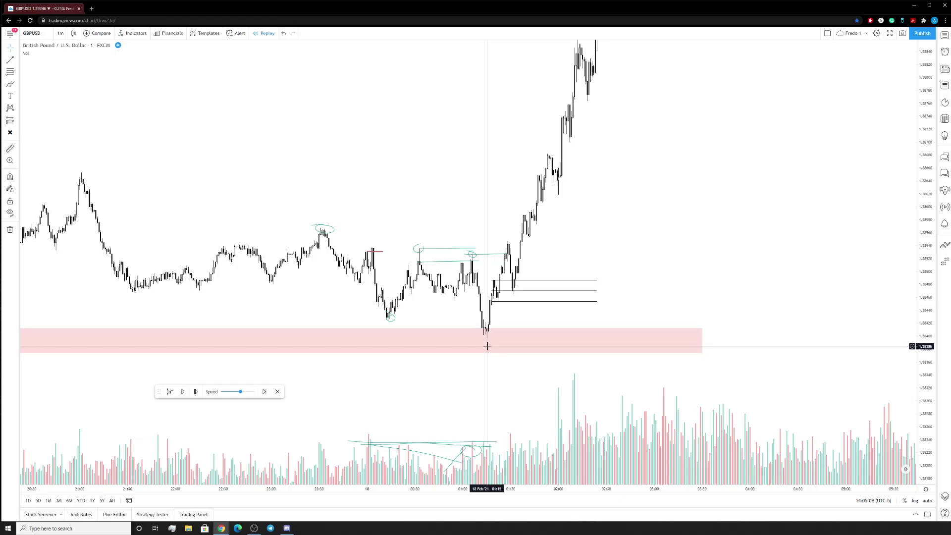
scroll(487, 346, "down", 3)
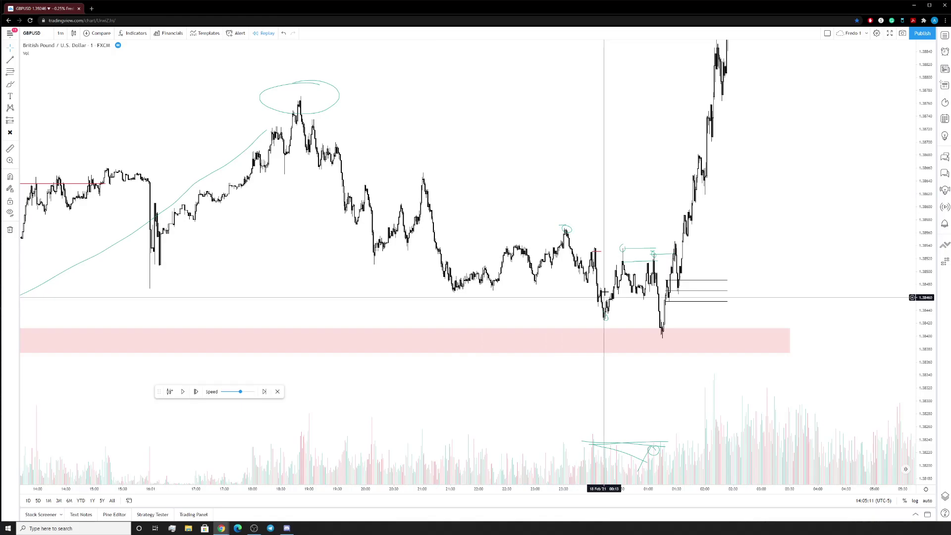
scroll(674, 332, "up", 4)
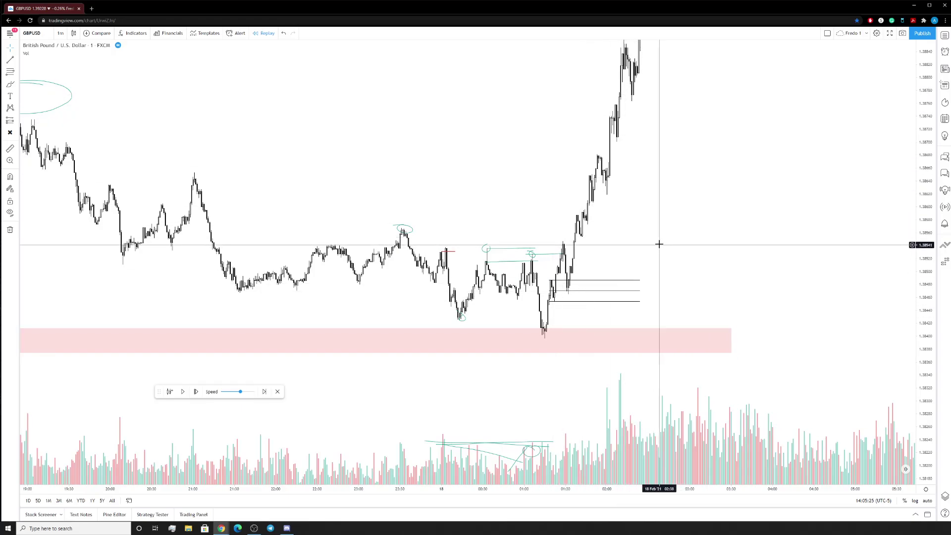
scroll(637, 236, "down", 5)
Switch the GBP/USD chart to 5-minute candles.
left_click(60, 33)
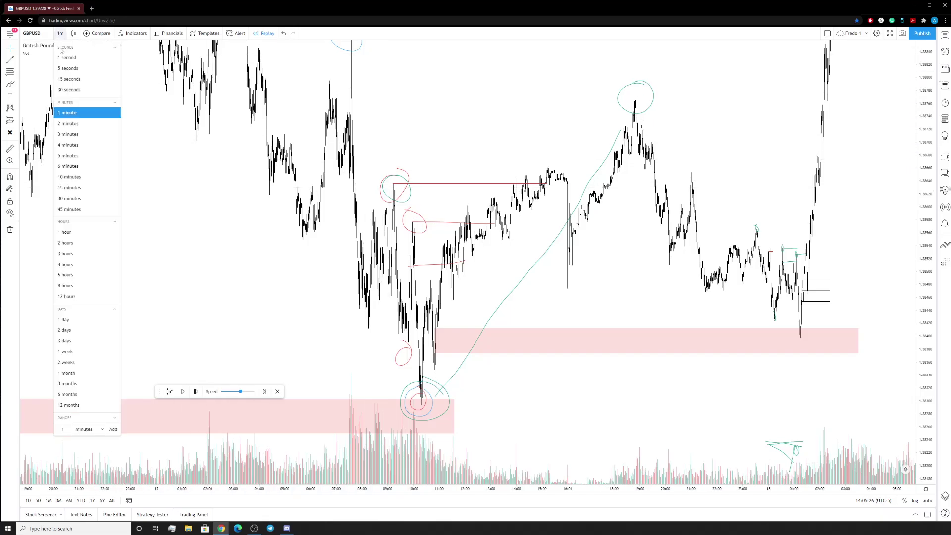
left_click(67, 155)
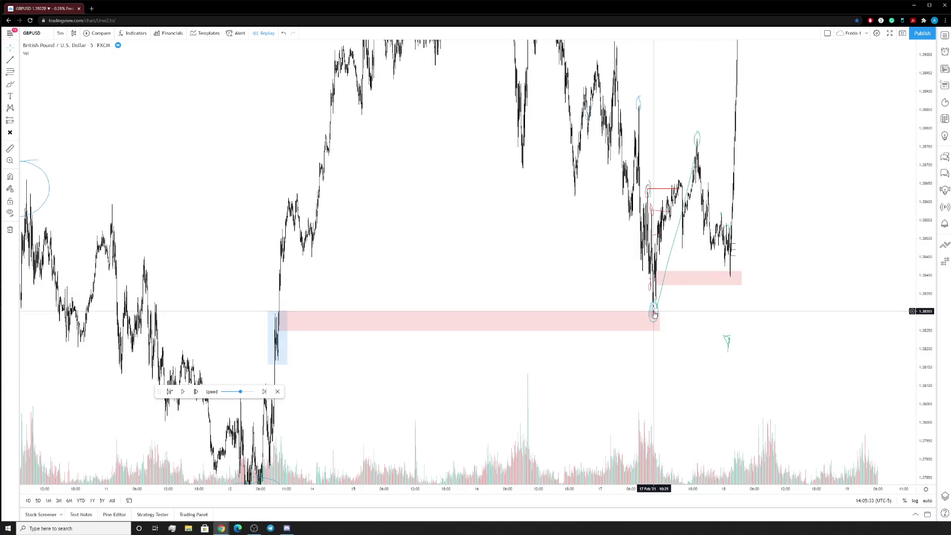
left_click(16, 63)
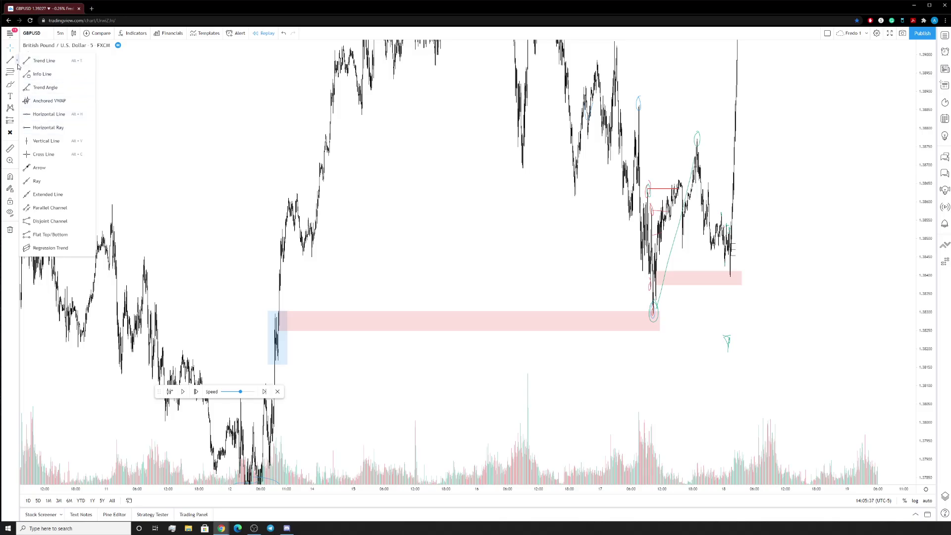
left_click(17, 86)
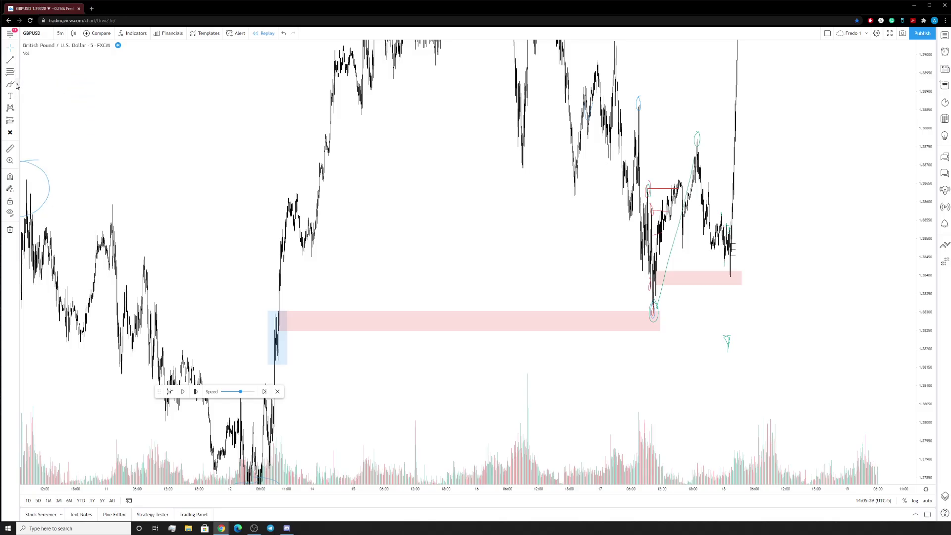
Draw a black curved arrow rising from below the recent lows to the upper right.
left_click(39, 193)
left_click(650, 359)
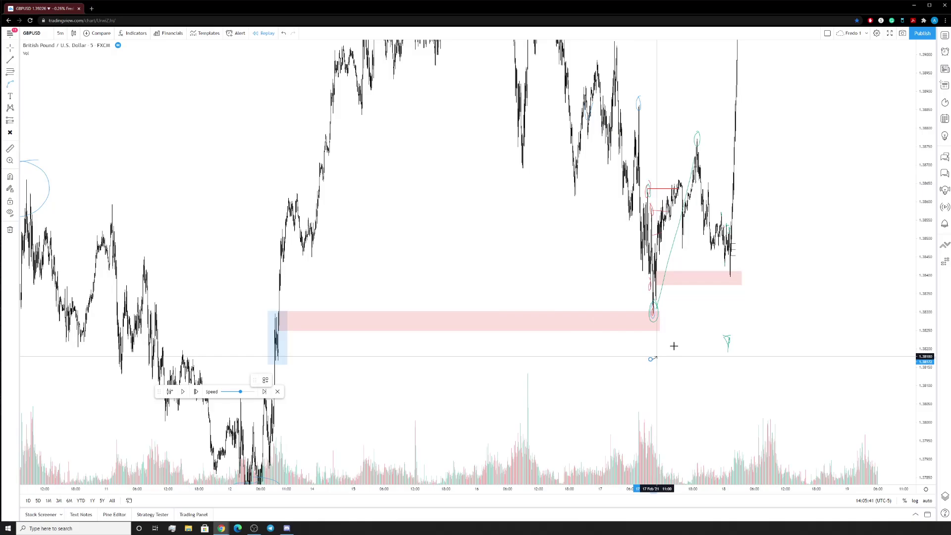
left_click(781, 200)
left_click(549, 390)
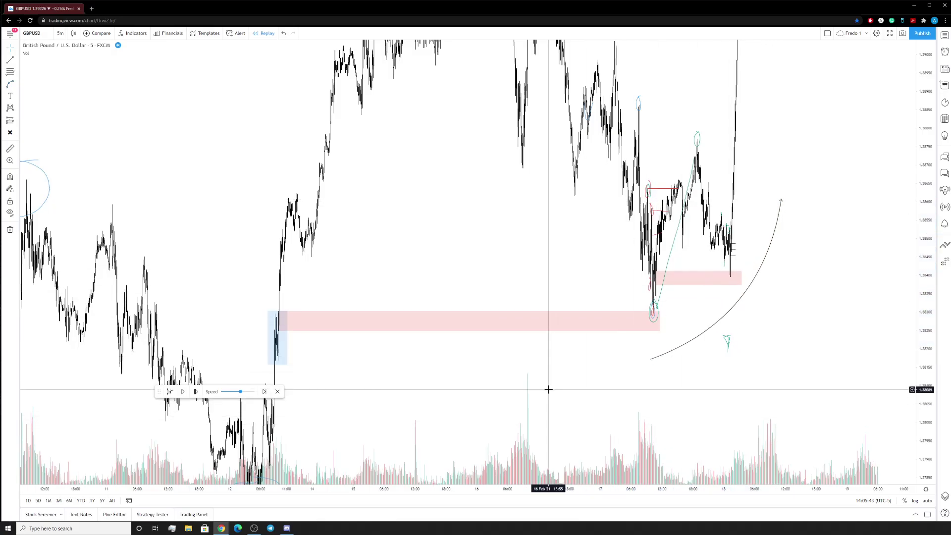
left_click_drag(564, 376, 543, 376)
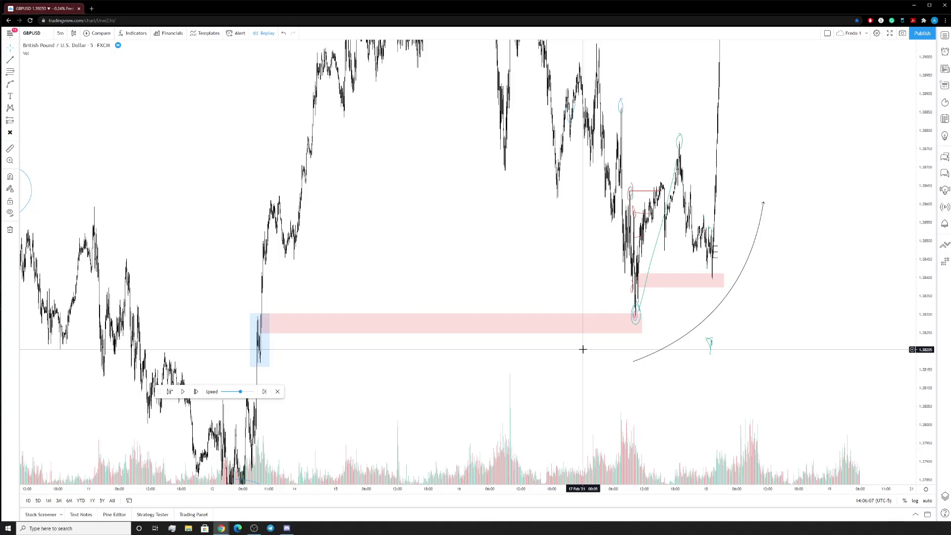
scroll(679, 299, "up", 5)
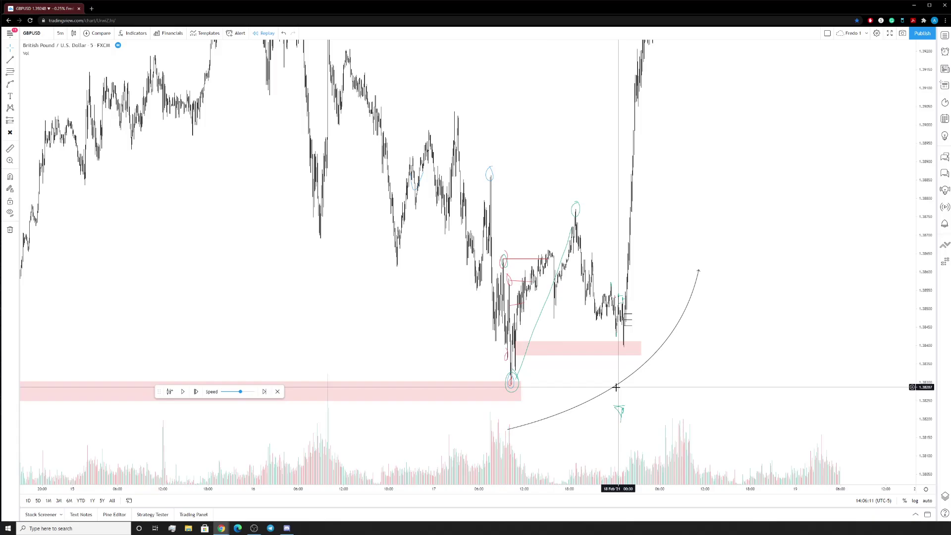
left_click_drag(587, 376, 630, 311)
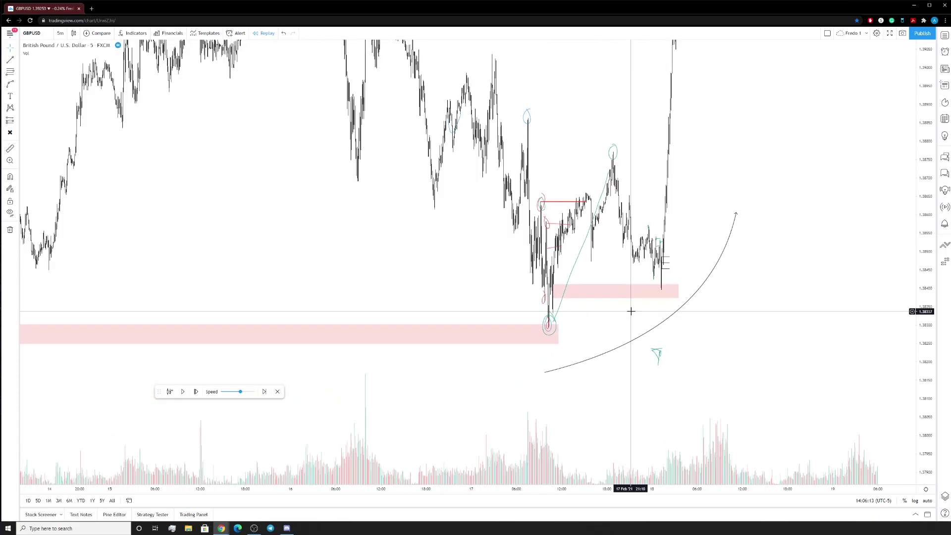